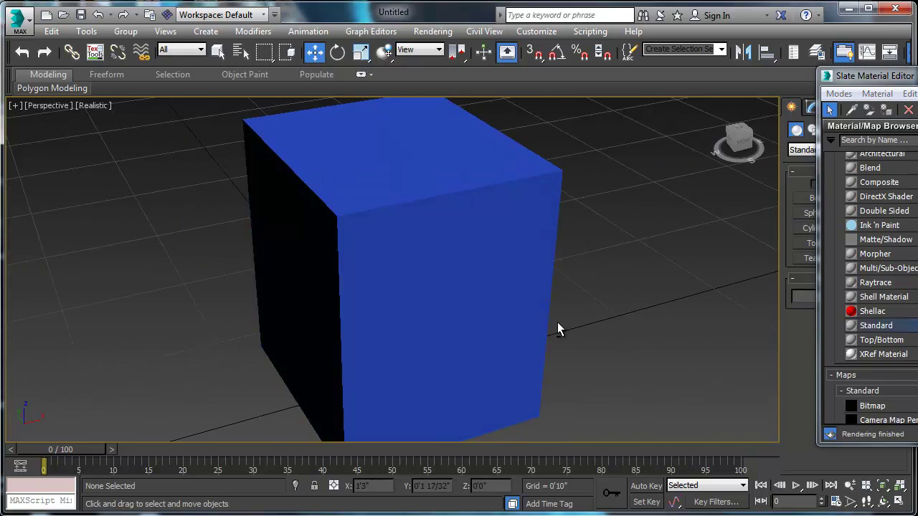
Convert the box to an editable poly
left_click(478, 242)
right_click(544, 234)
mouse_move(518, 386)
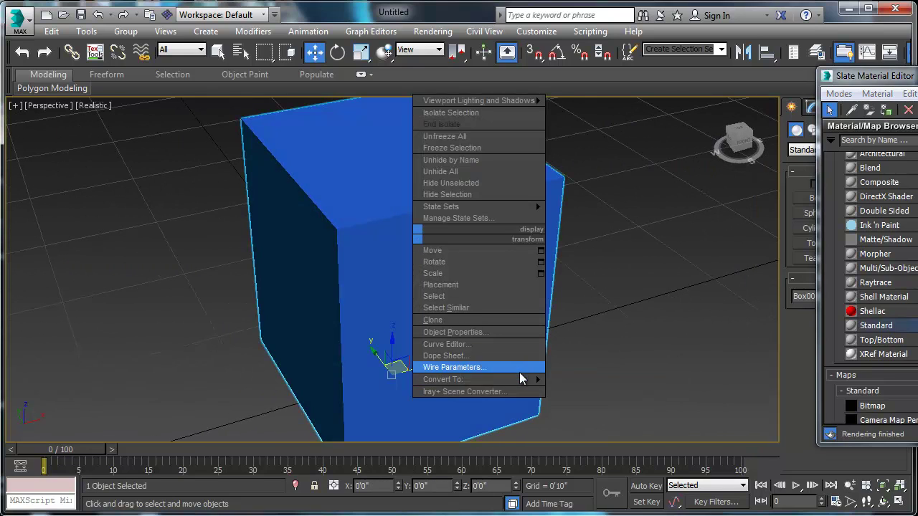
left_click(618, 390)
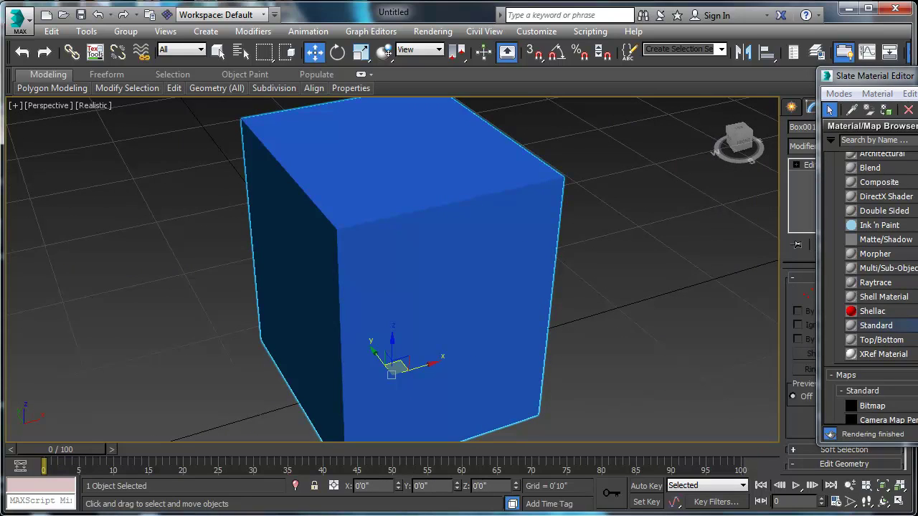
Select the box's top polygon and the two adjoining side polygons in front
middle_click_drag(521, 309, 437, 225, "alt")
left_click(860, 294)
left_click(404, 142)
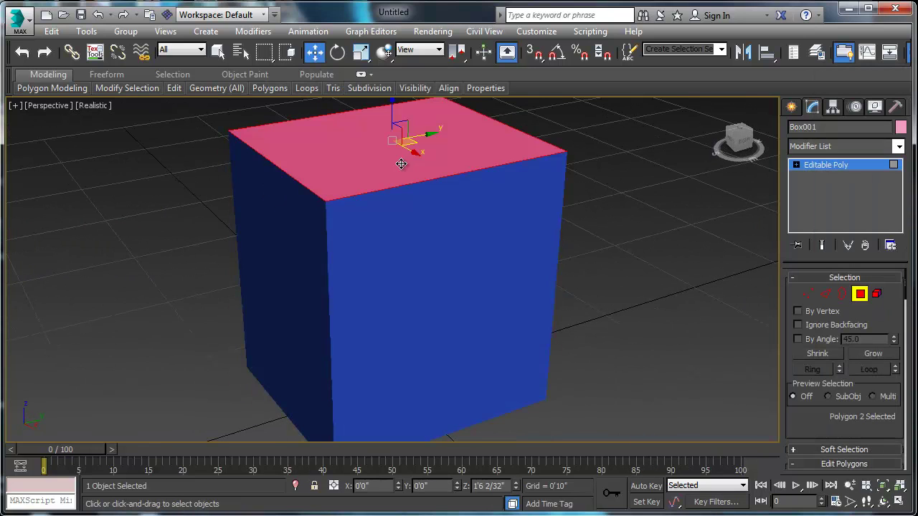
left_click(414, 264, "ctrl")
left_click(273, 275, "ctrl")
Assign the red standard material to the selected polygons and move the material editor aside to check the box
middle_click_drag(170, 301, 294, 287, "alt")
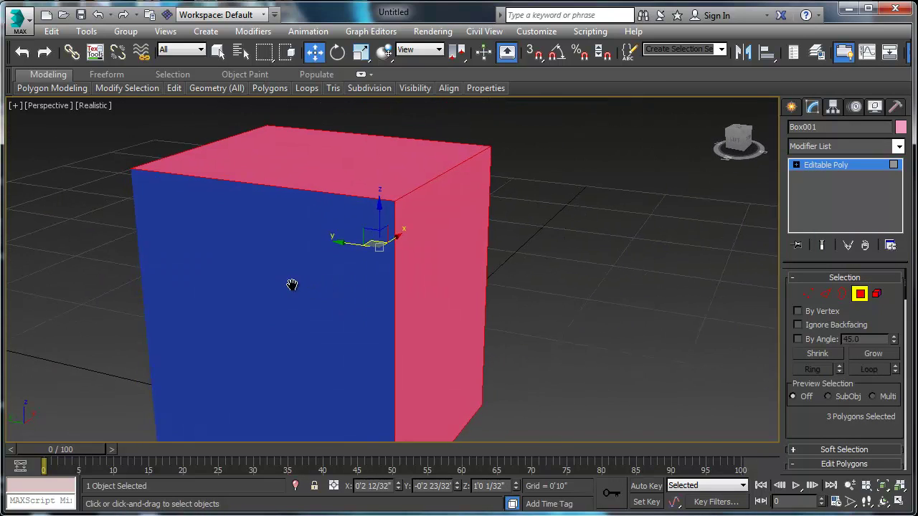
scroll(293, 287, "down", 2)
key("m")
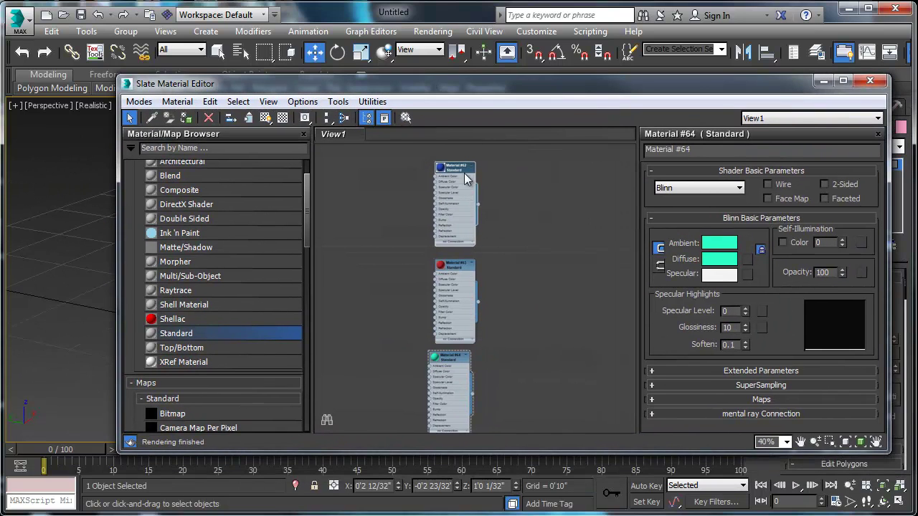
right_click(461, 270)
left_click(491, 287)
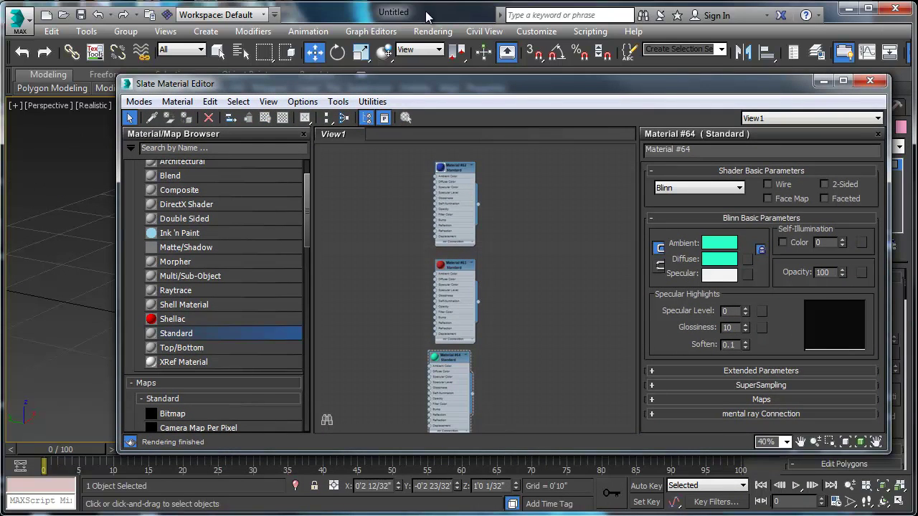
left_click_drag(390, 86, 817, 56)
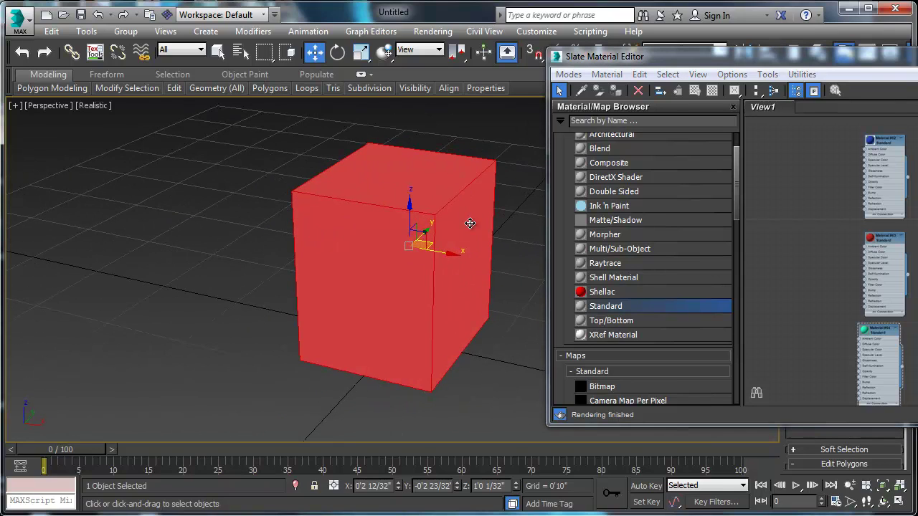
middle_click_drag(291, 240, 413, 225, "alt")
Sample the box's Multi/Sub-Object material into the material graph and show its parameters
left_click_drag(795, 65, 528, 66)
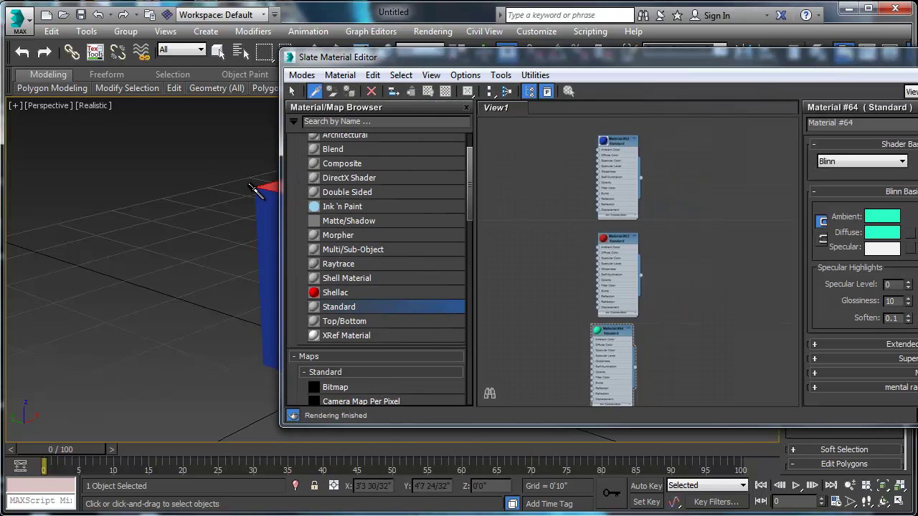
scroll(704, 218, "up", 5)
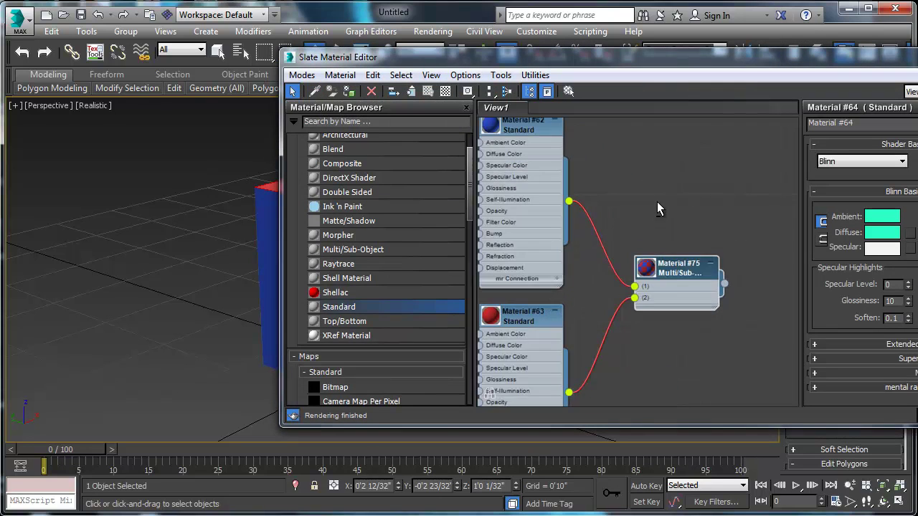
middle_click_drag(657, 203, 679, 159)
left_click(702, 227)
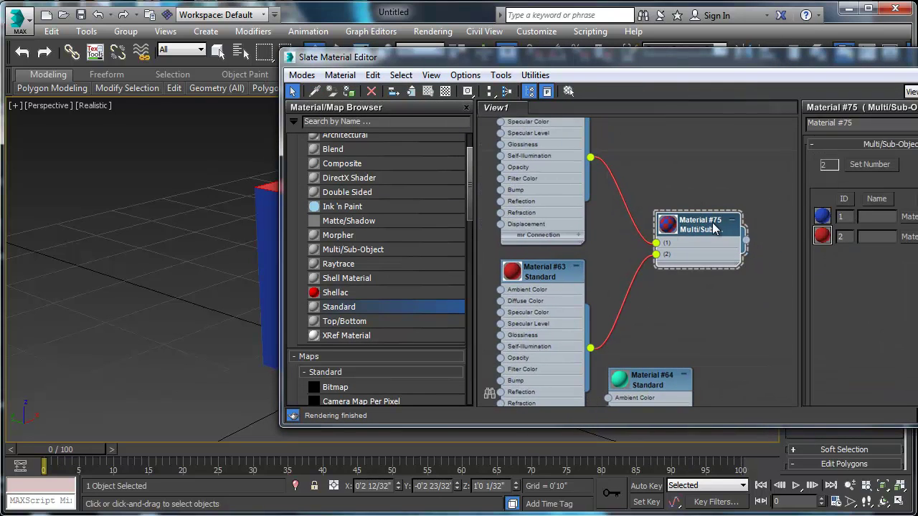
left_click_drag(713, 228, 703, 220)
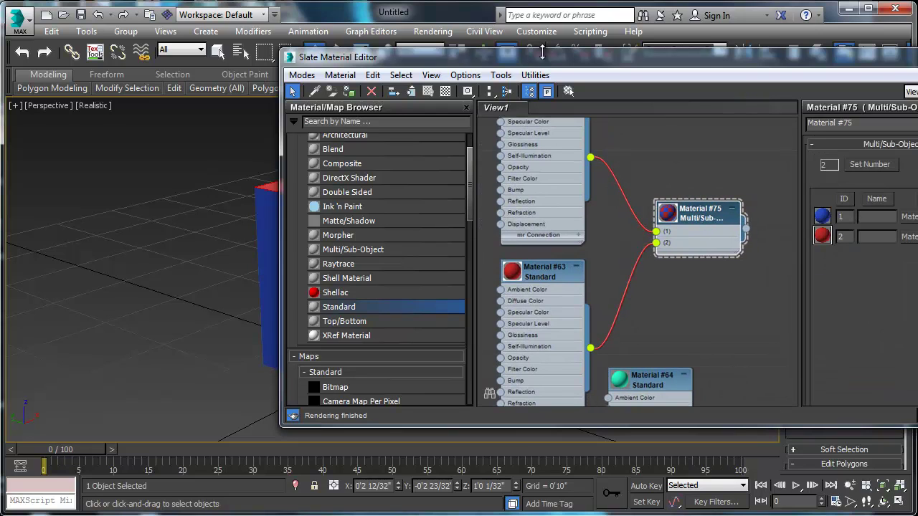
Arrange the blue and red material nodes beside the Multi/Sub-Object node in the graph
middle_click_drag(715, 219, 650, 224)
scroll(650, 224, "up", 3)
middle_click_drag(572, 226, 654, 245)
scroll(663, 218, "down", 3)
scroll(659, 219, "down", 3)
left_click_drag(588, 162, 581, 141)
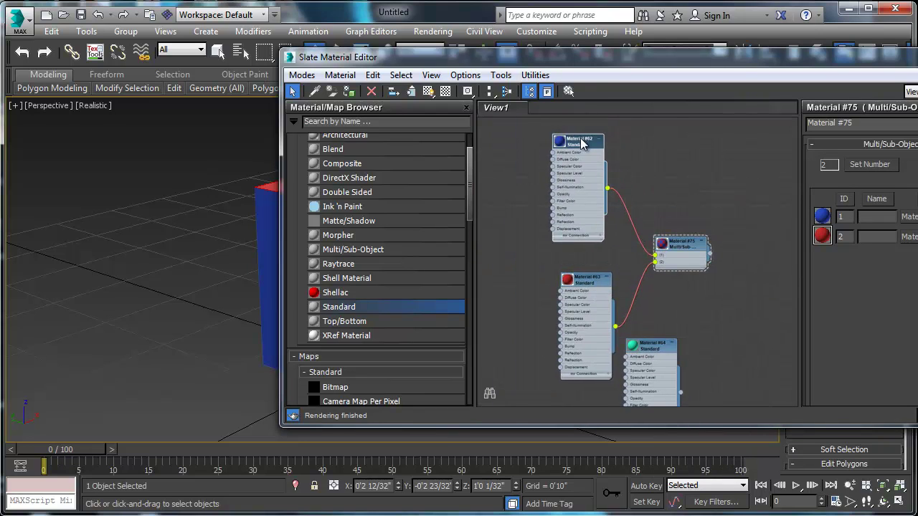
left_click_drag(588, 283, 573, 273)
scroll(645, 247, "up", 5)
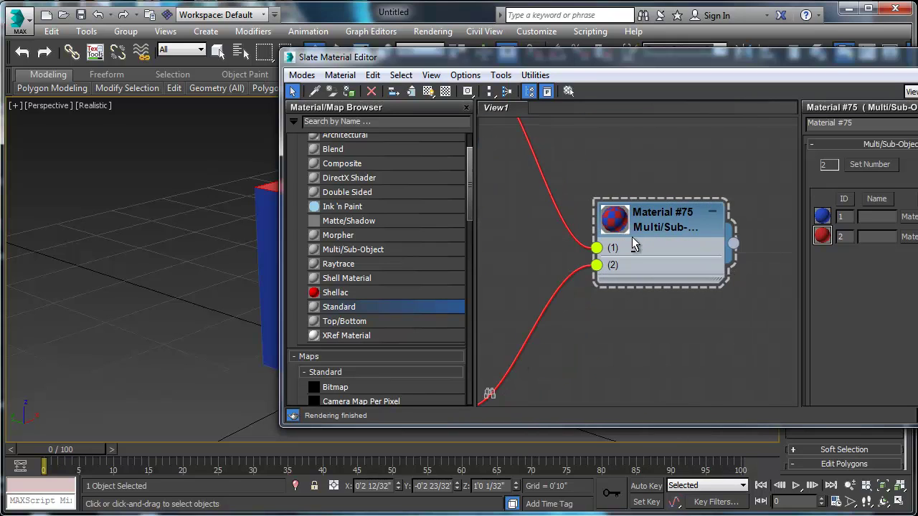
Name the Multi/Sub-Object slots Blue for ID 1 and Red for ID 2
left_click_drag(631, 58, 411, 57)
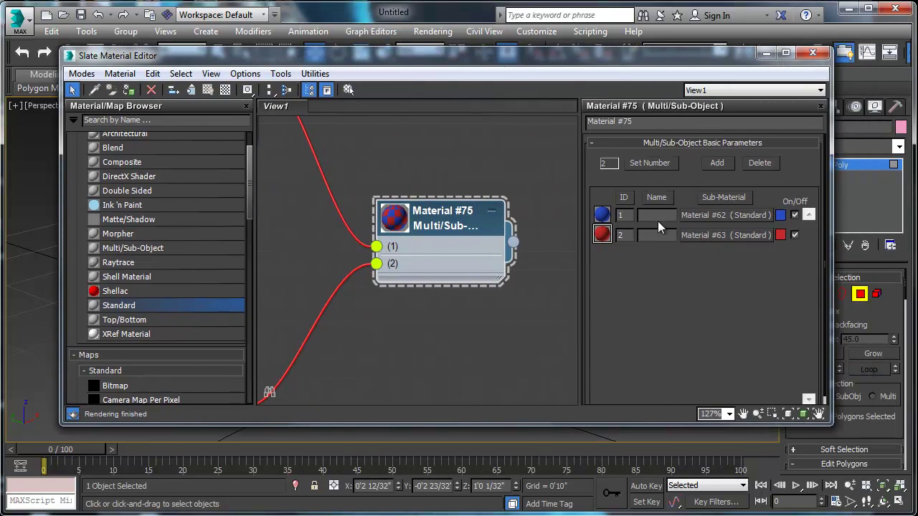
type("Blue")
left_click(655, 236)
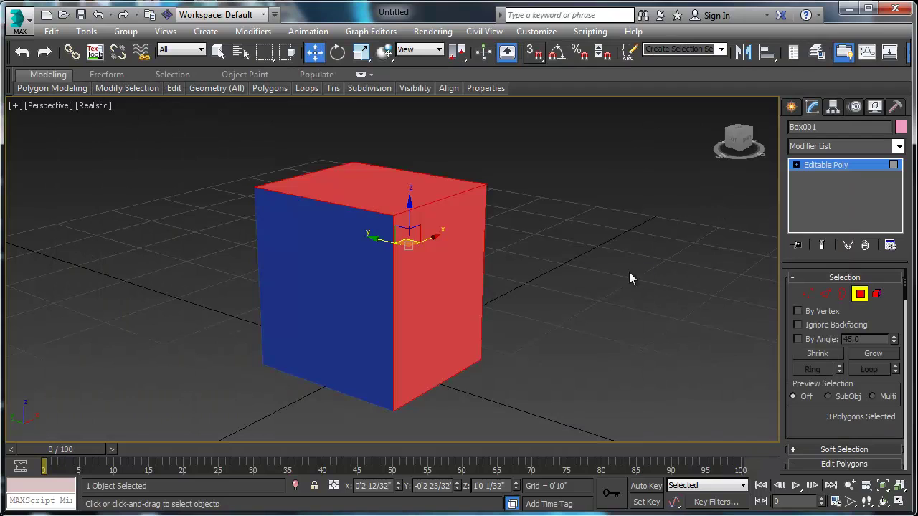
Select the blue side polygon and widen the command panel to show its polygon material ID settings
left_click(251, 262)
left_click(308, 258)
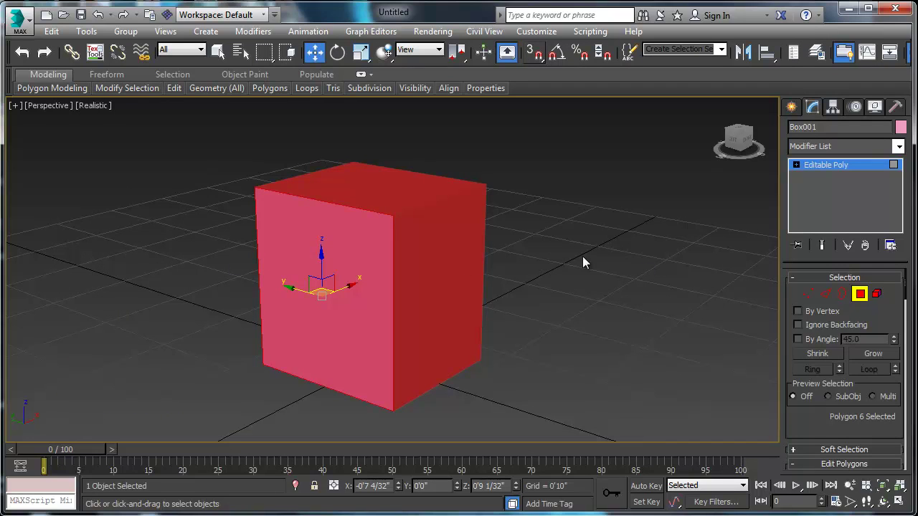
left_click_drag(781, 317, 648, 321)
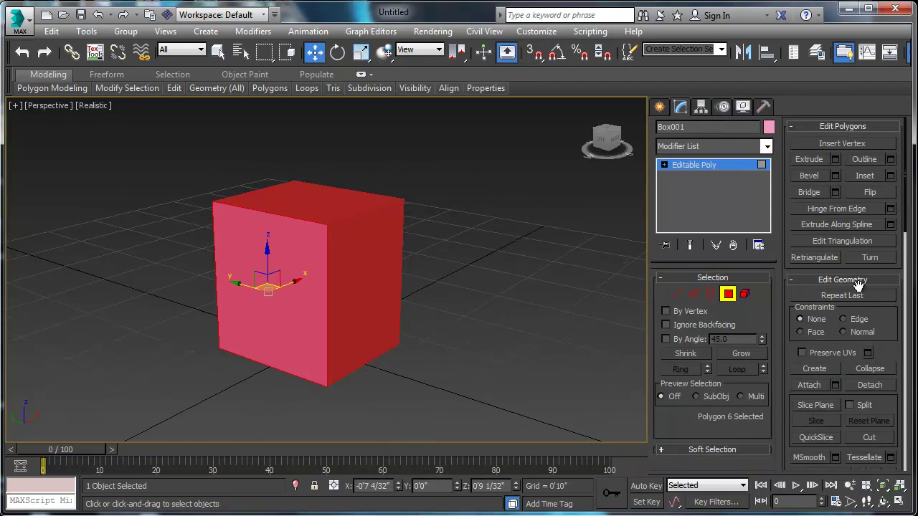
left_click(746, 298)
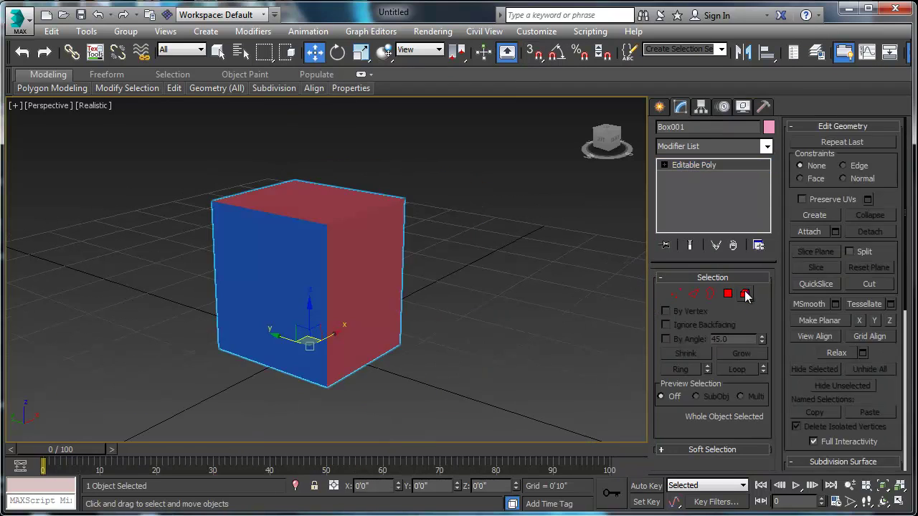
left_click(728, 300)
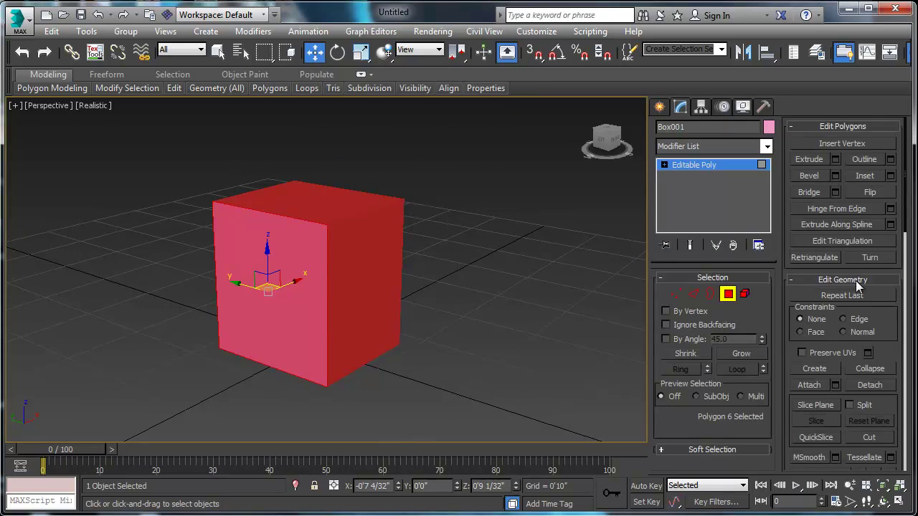
left_click(824, 129)
left_click(818, 129)
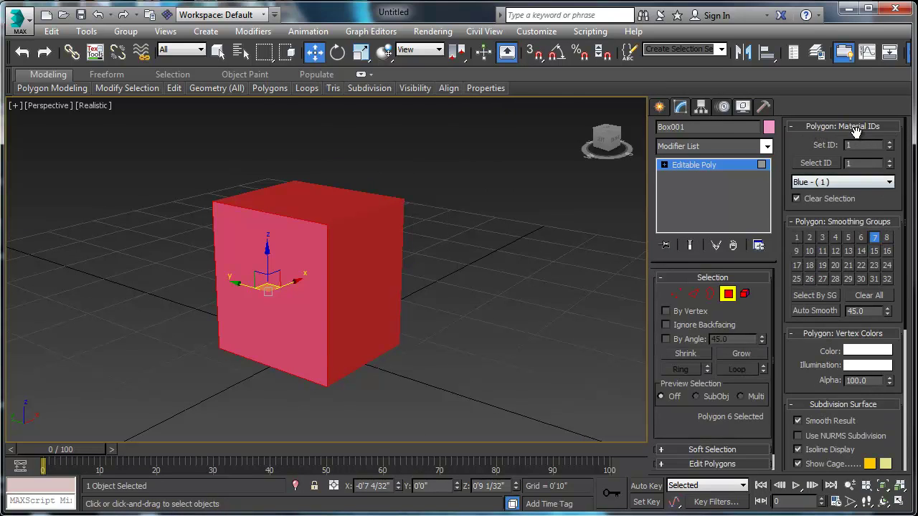
Clear the polygon selection and select all polygons that use the Blue (1) sub-material by name
middle_click_drag(446, 288, 519, 272, "alt")
left_click(582, 266)
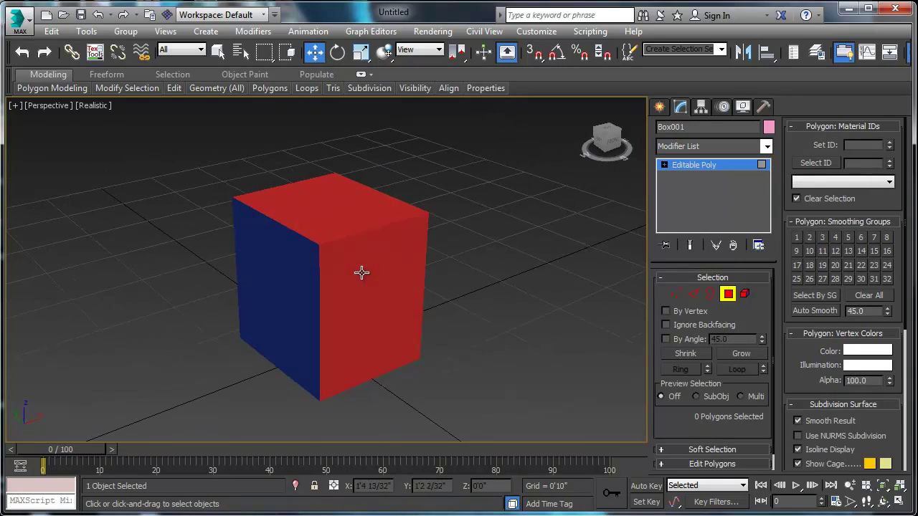
left_click(861, 181)
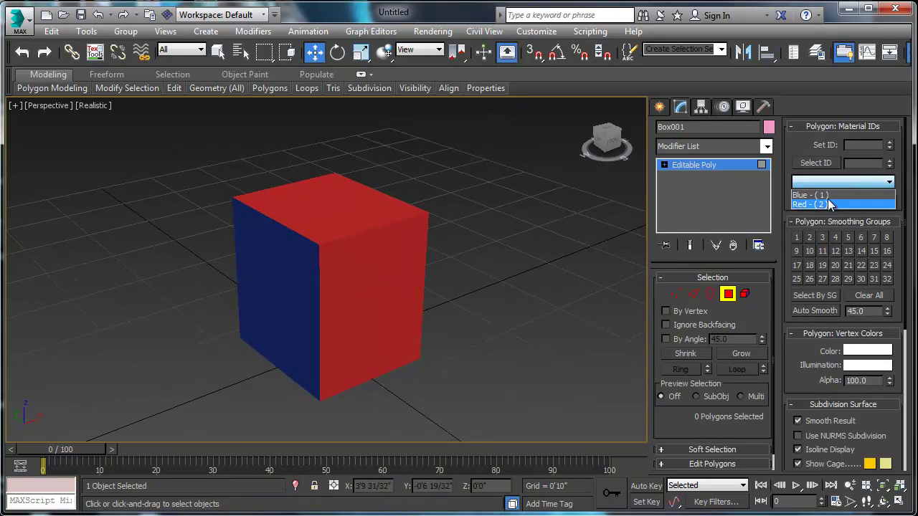
left_click(810, 195)
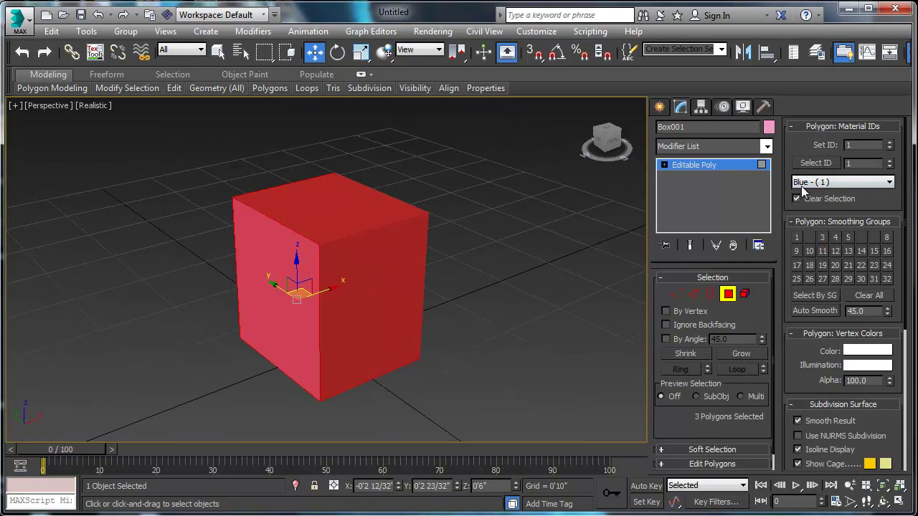
Select all polygons that use the Red (2) sub-material by name, comparing the IDs with the Multi/Sub-Object material's slots
middle_click_drag(558, 283, 436, 260, "alt")
key("m")
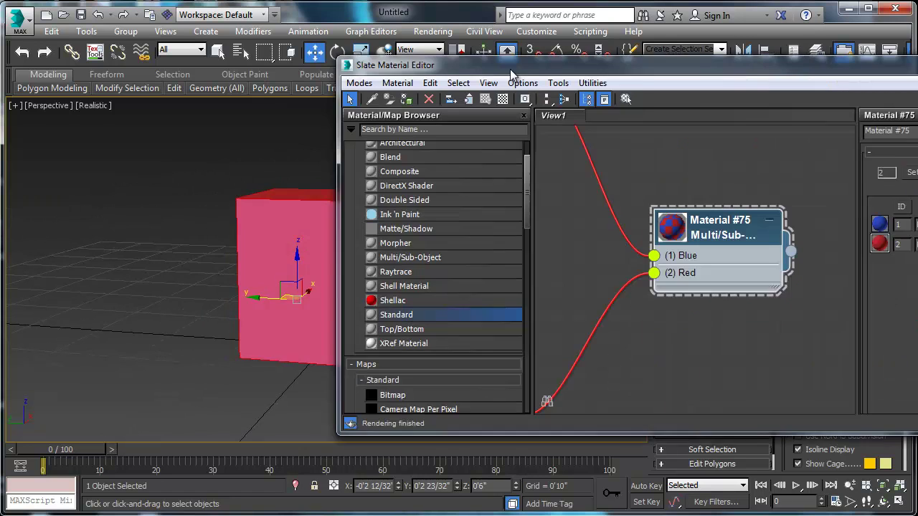
left_click_drag(442, 70, 44, 68)
left_click(839, 182)
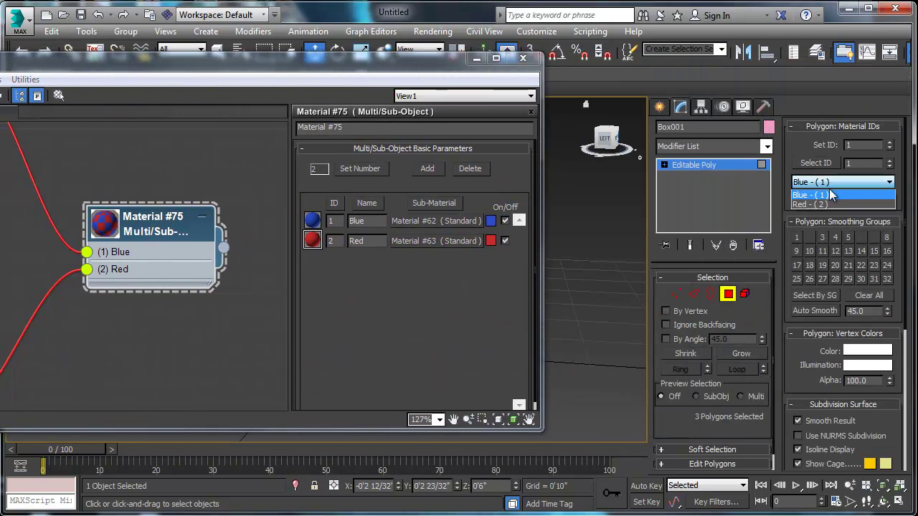
left_click(823, 205)
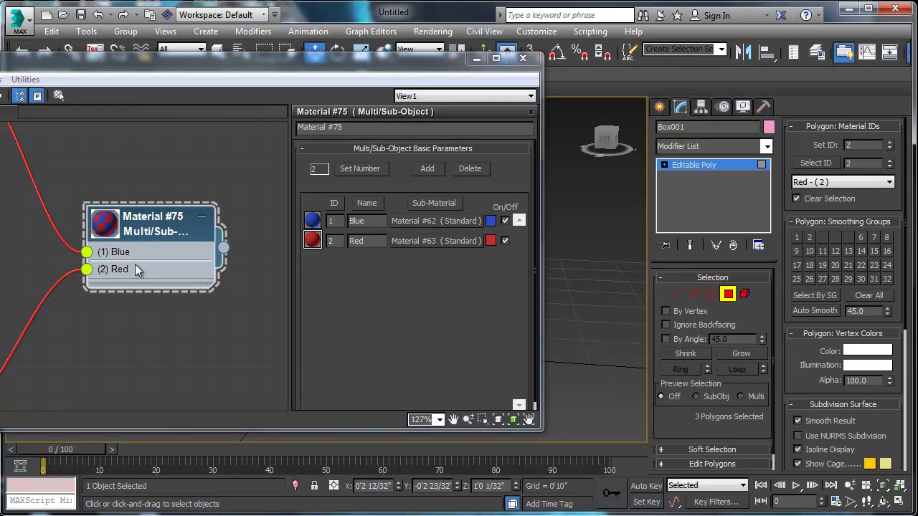
mouse_move(130, 216)
left_mouse_down()
mouse_move(216, 213)
mouse_move(132, 216)
left_mouse_up()
left_click_drag(99, 61, 0, 62)
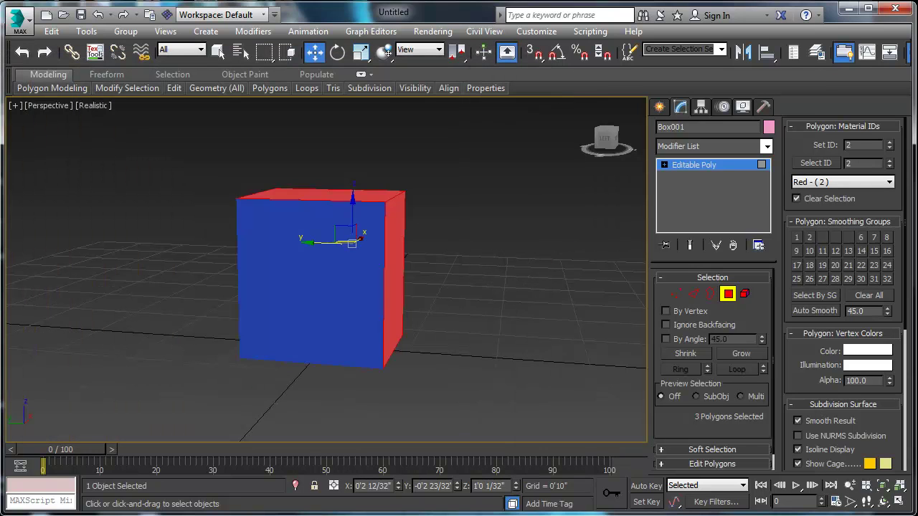
Set the material ID of the blue side polygon to 2 and clear the selection
middle_click_drag(582, 267, 239, 319, "alt")
left_click(284, 279)
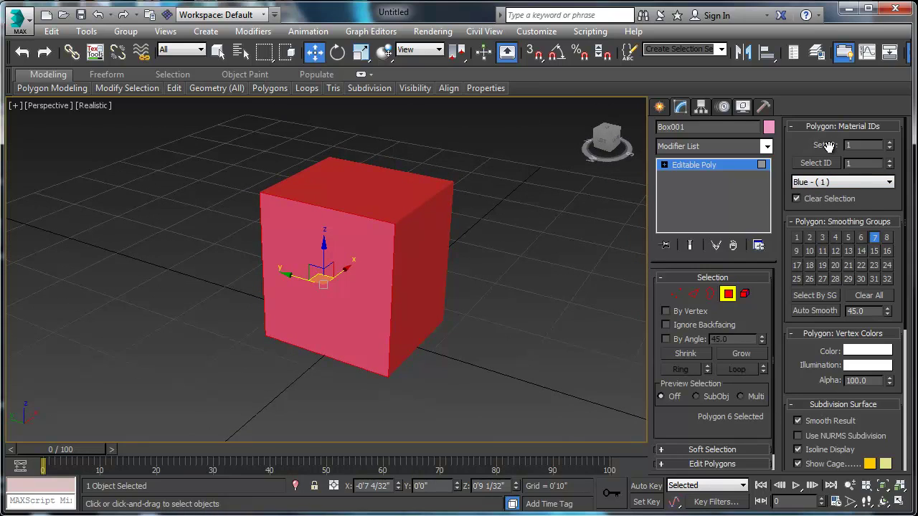
left_click(890, 142)
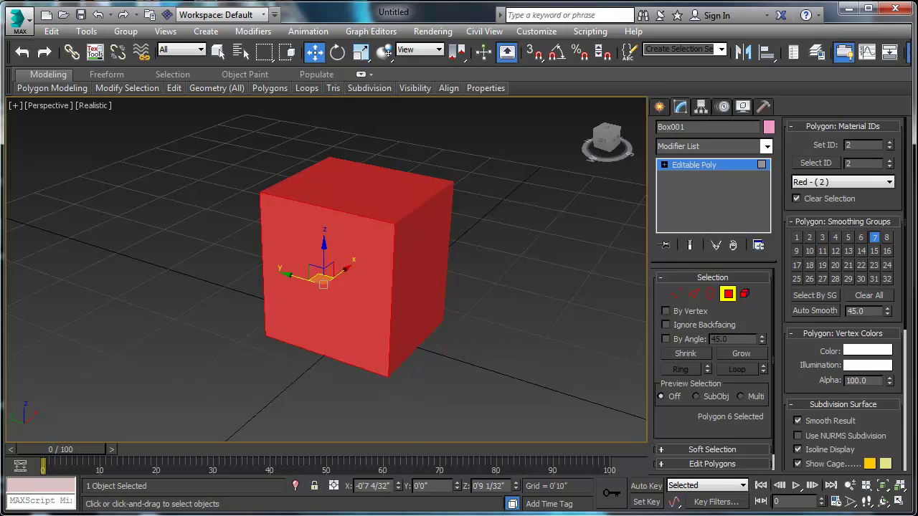
left_click(504, 279)
Set the material ID of the top polygon and the two originally red side polygons to 1
left_click(352, 176)
left_click(430, 275, "ctrl")
middle_click_drag(556, 277, 366, 274, "alt")
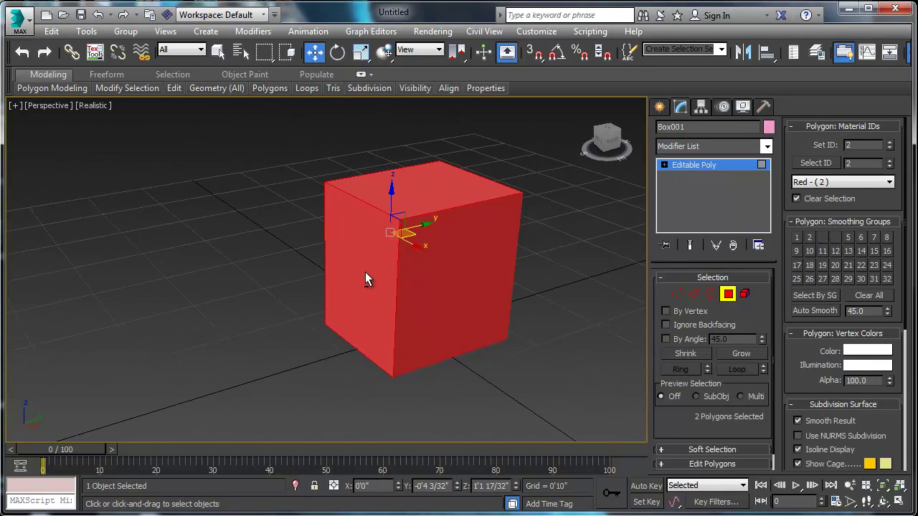
left_click(460, 279, "ctrl")
middle_click_drag(279, 256, 353, 295, "alt")
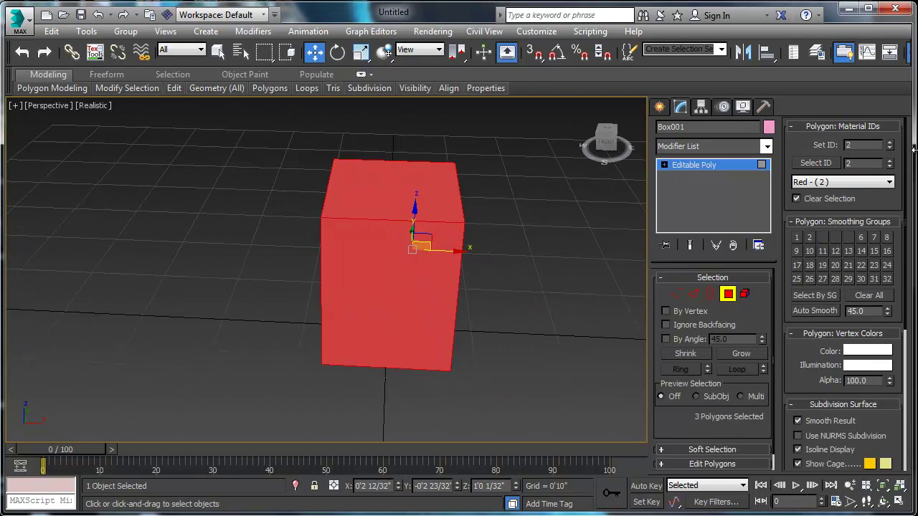
left_click(890, 143)
left_click(502, 334)
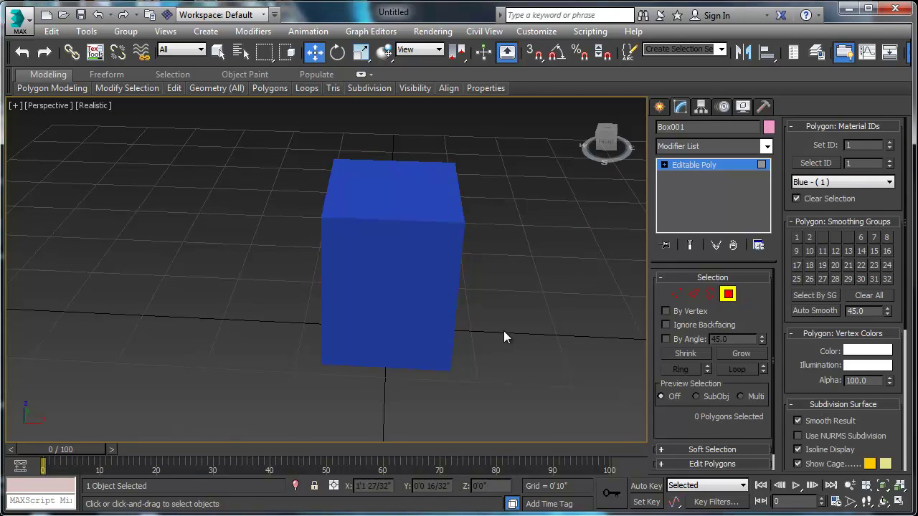
Select the polygons with material ID 2 using Select ID
middle_click_drag(502, 334, 296, 315, "alt")
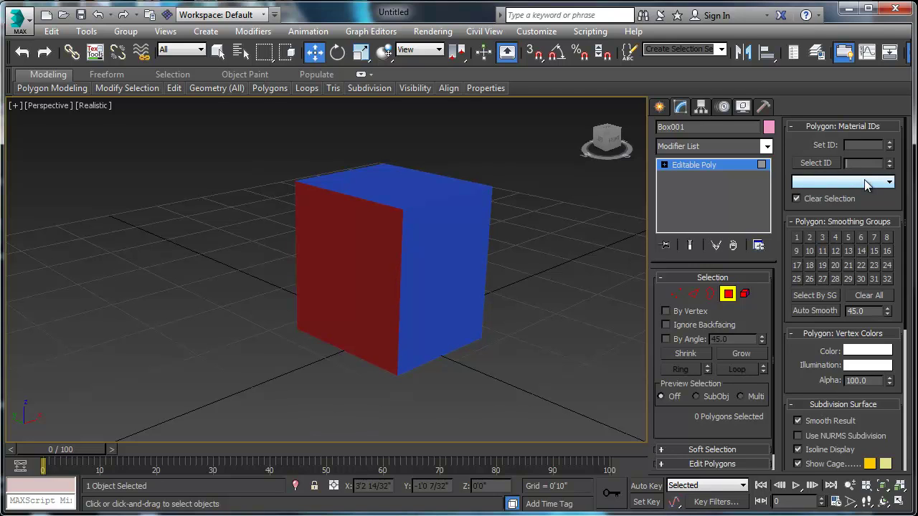
left_click(813, 163)
middle_click_drag(454, 332, 305, 346, "alt")
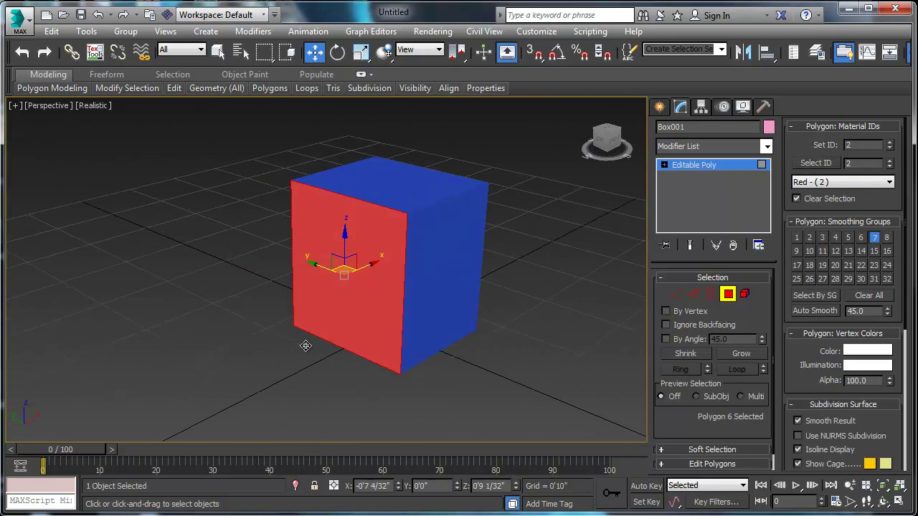
Clear the current selection and select the polygons that use the Red (2) sub-material by name
left_click(305, 346)
left_click(863, 182)
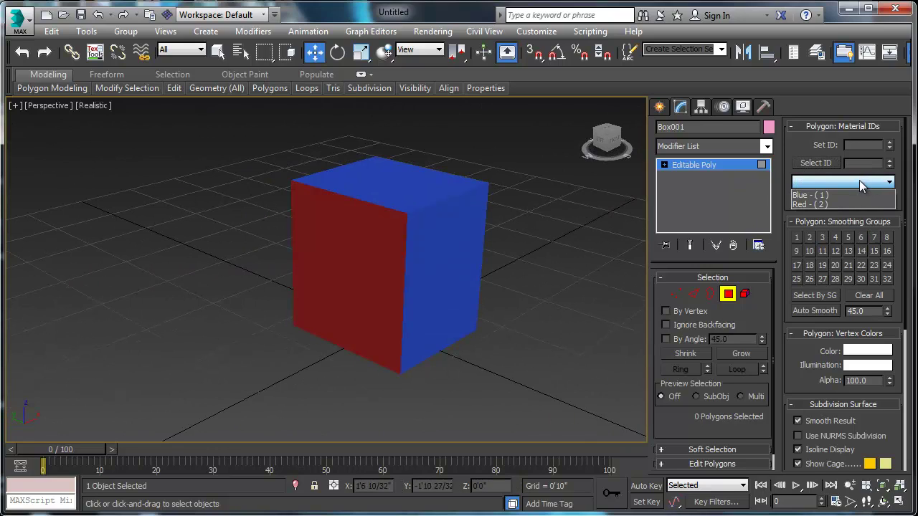
left_click(811, 204)
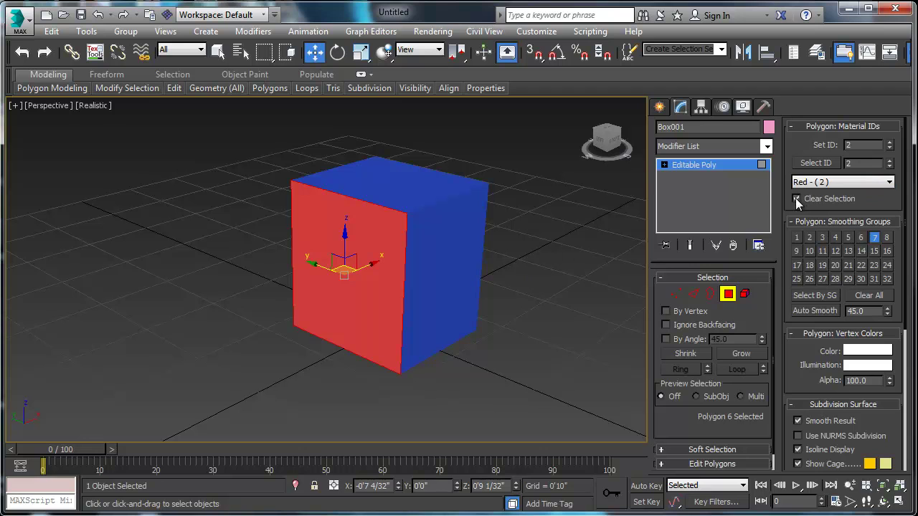
Turn off Clear Selection, add the Blue (1) polygons to the selection by name, and deselect everything
left_click(853, 182)
left_click(837, 196)
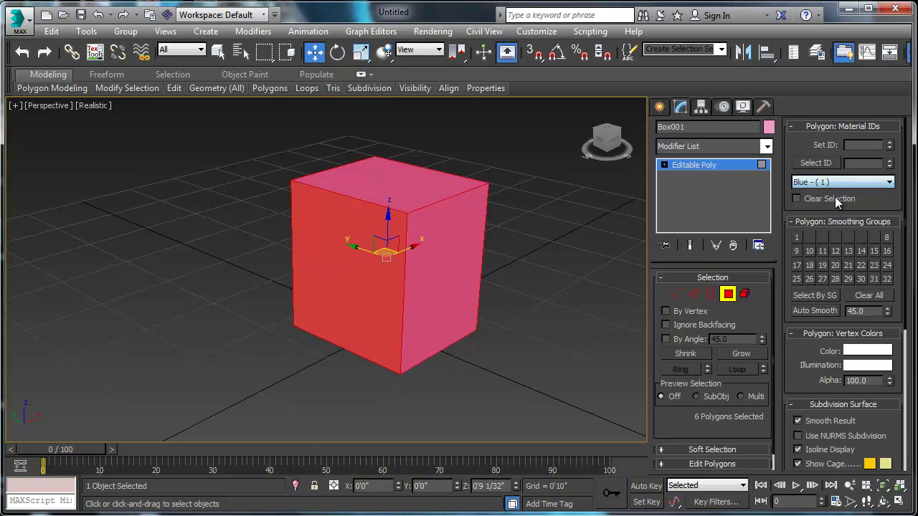
middle_click_drag(434, 291, 504, 295, "alt")
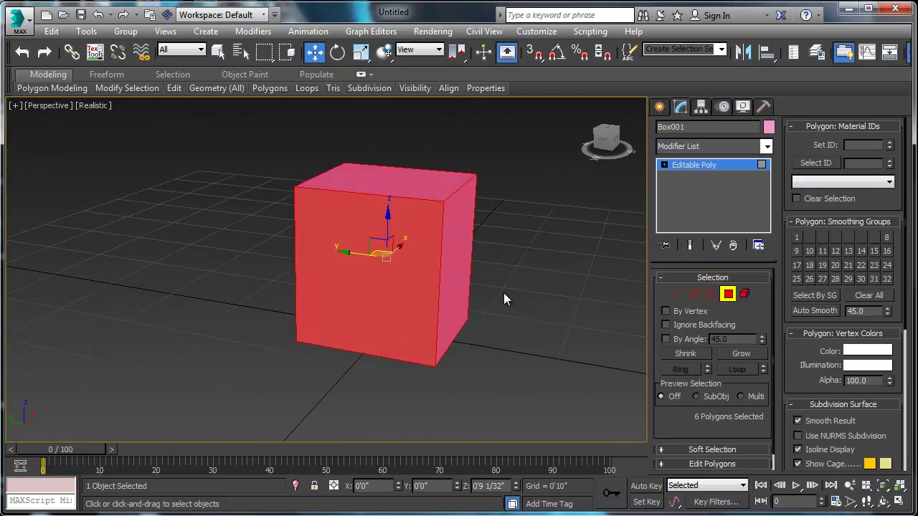
left_click(562, 305)
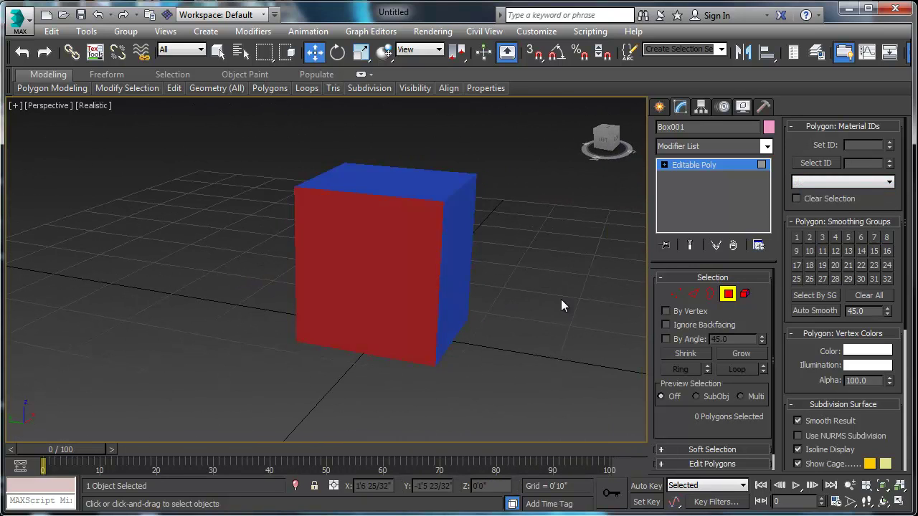
Select the Red (2) polygon by name with Clear Selection off, and deselect it again
left_click(816, 184)
left_click(832, 206)
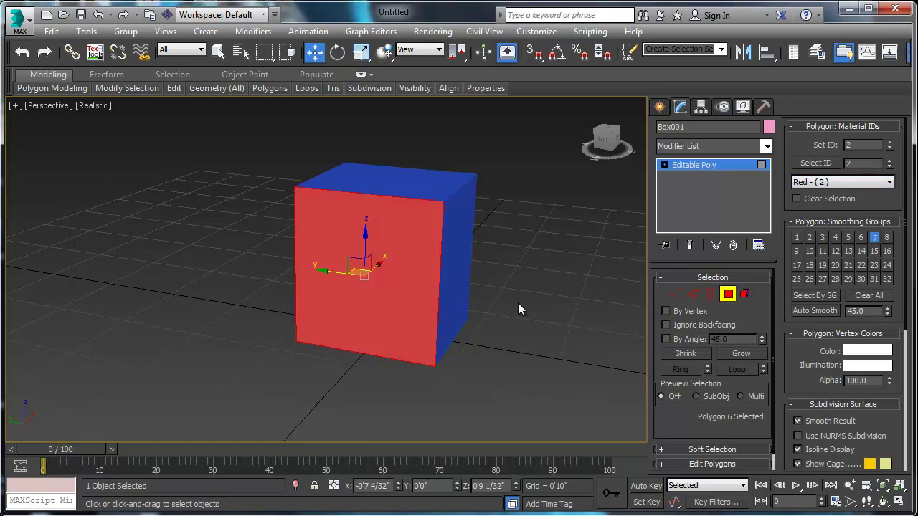
left_click(501, 319)
middle_click_drag(500, 320, 545, 327, "alt")
Open the Slate Material Editor and inspect how the Blue and Red sub-materials connect to the Multi/Sub-Object Material #75
key("m")
left_click_drag(379, 100, 191, 23)
left_click_drag(302, 179, 319, 144)
scroll(309, 230, "down", 6)
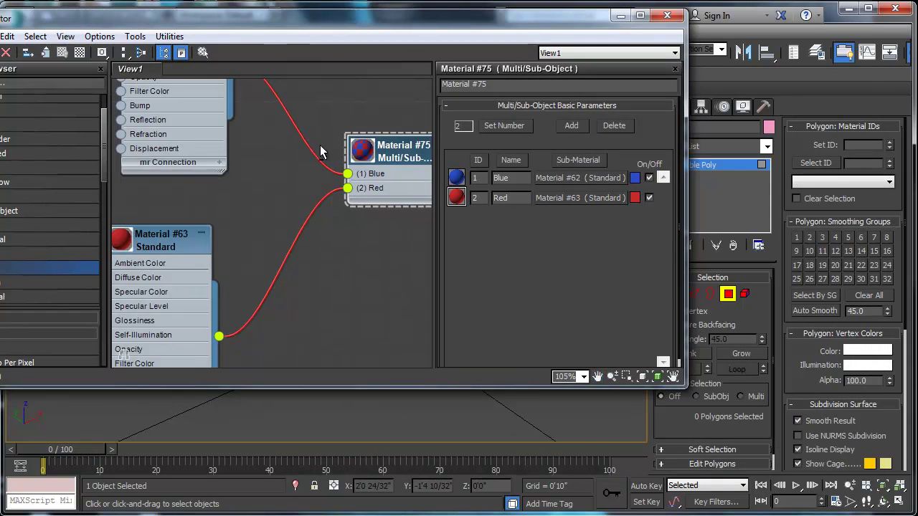
left_click_drag(318, 286, 289, 258)
left_click_drag(305, 24, 353, 27)
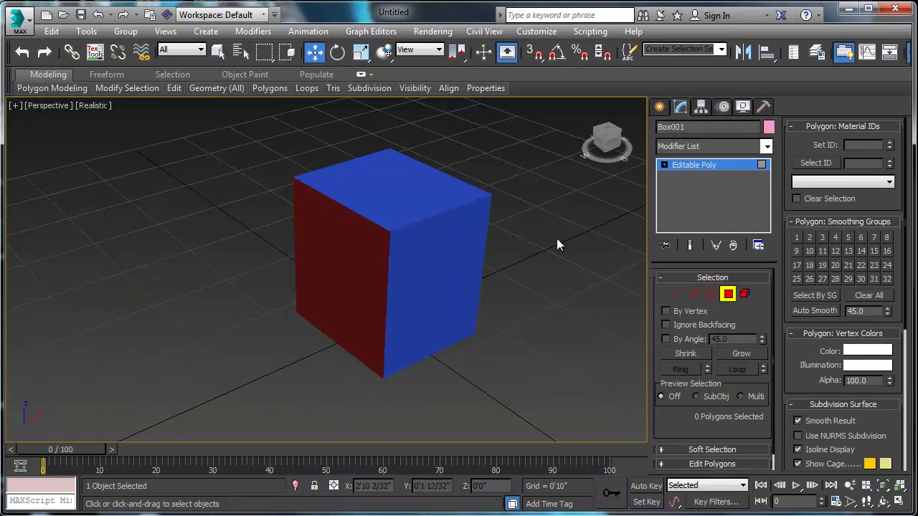
Assign the green standard Material #64 directly to a blue side polygon of the box and clear the polygon selection
middle_click_drag(558, 245, 408, 260, "alt")
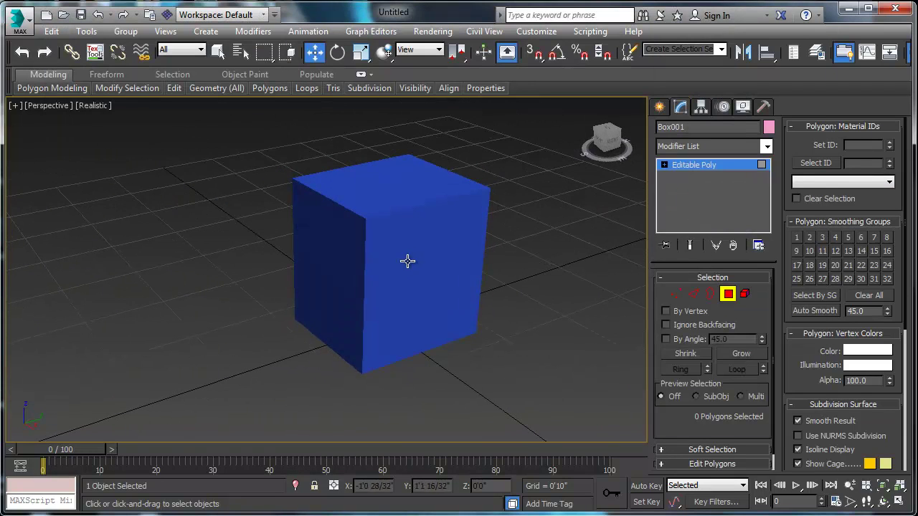
left_click(425, 299)
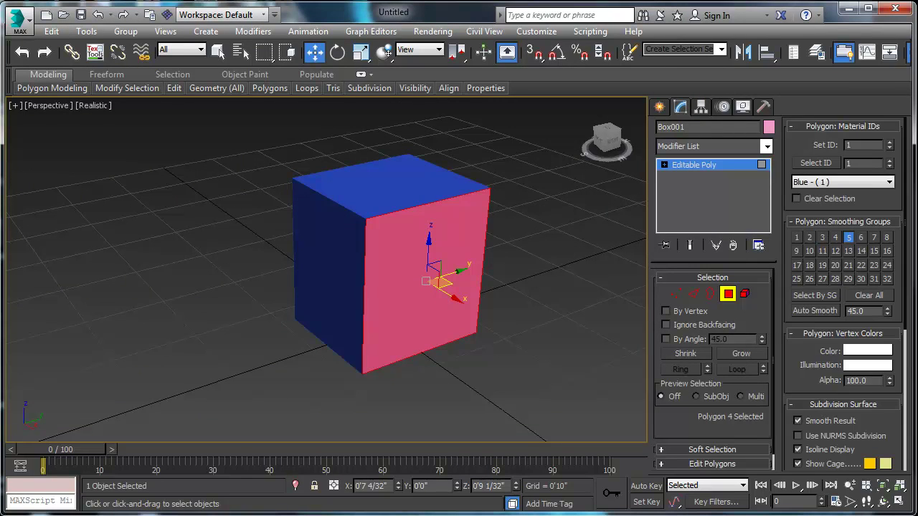
key("m")
right_click(564, 271)
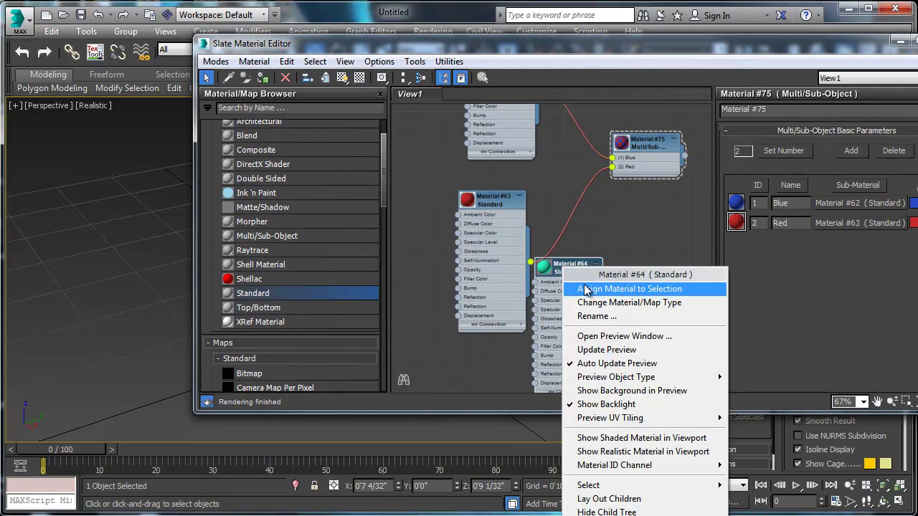
left_click(584, 289)
left_click_drag(471, 47, 917, 81)
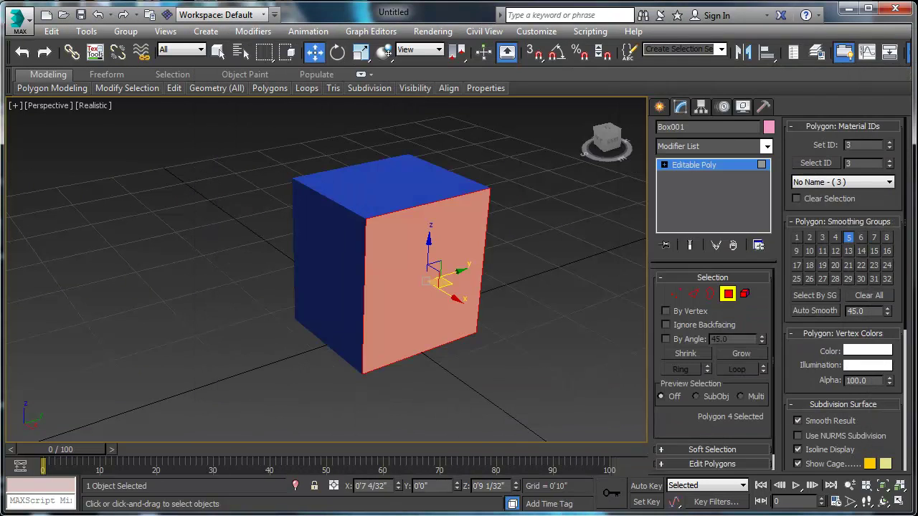
left_click(602, 389)
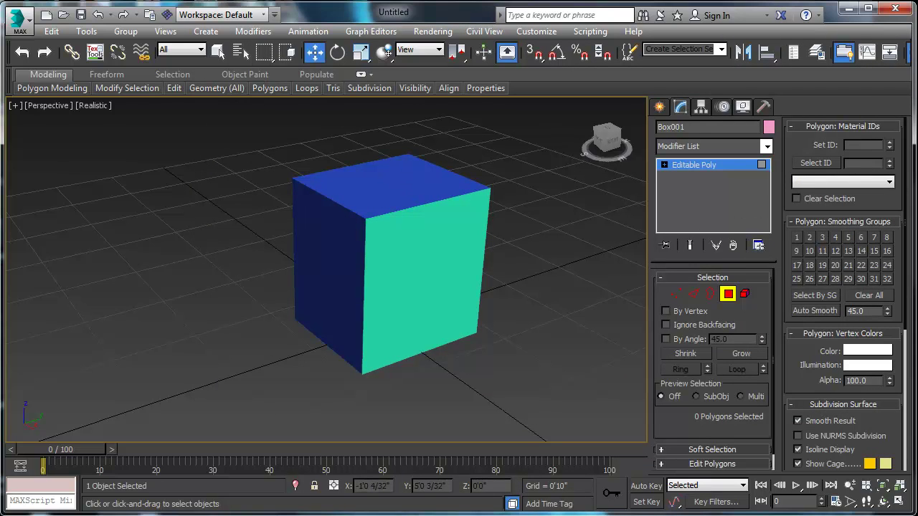
Bring the Slate Material Editor back into view and widen it to examine the node graph after the direct assignment
left_click_drag(917, 80, 250, 77)
scroll(337, 249, "down", 3)
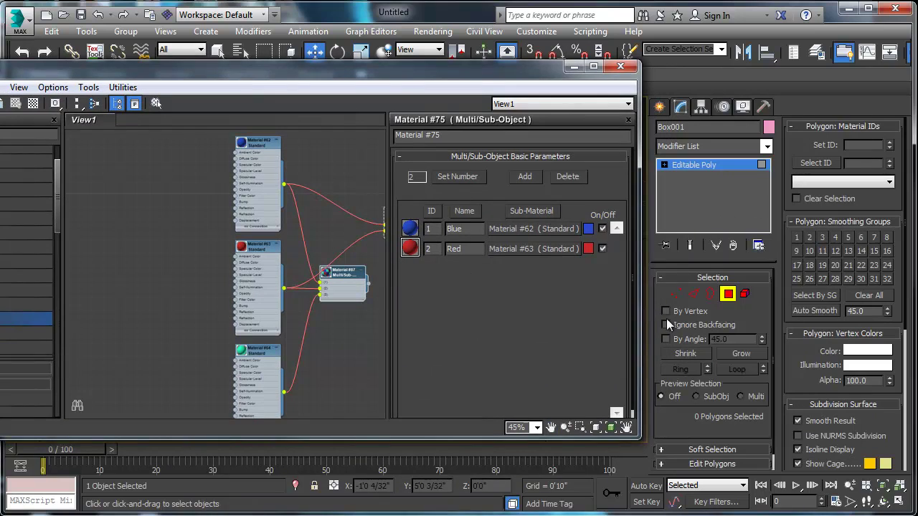
left_click_drag(639, 311, 847, 311)
middle_click_drag(262, 304, 311, 304)
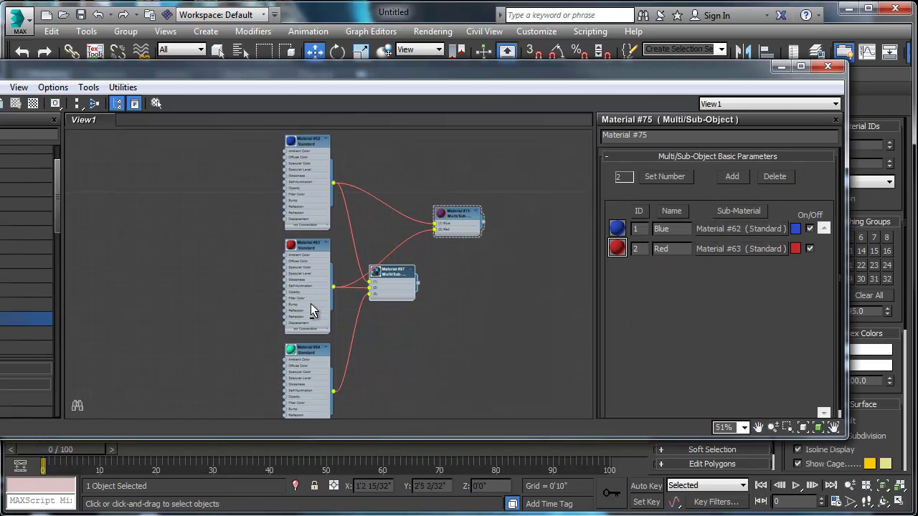
scroll(316, 303, "up", 3)
scroll(330, 304, "down", 2)
middle_click_drag(309, 238, 352, 258)
scroll(353, 259, "down", 2)
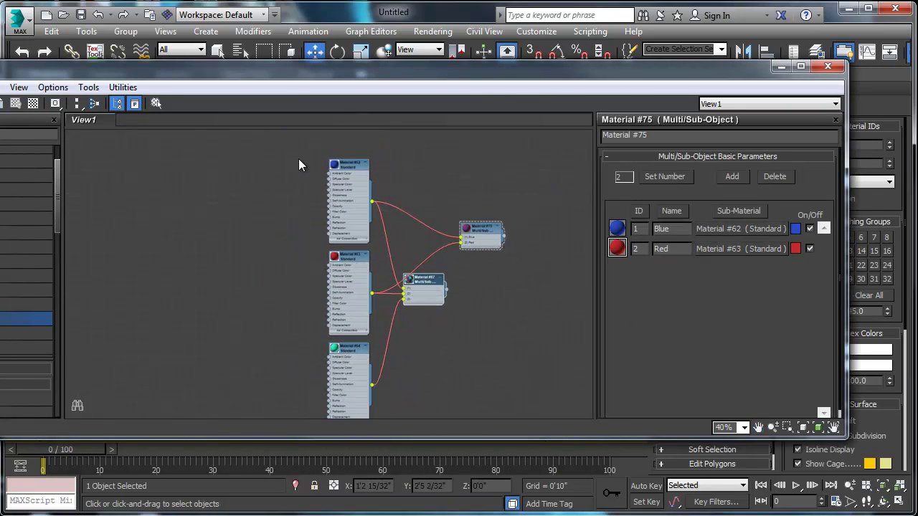
Move the blue and red standard material nodes away together, and separate the green Material #64 node from them
left_click_drag(298, 158, 331, 276)
left_click_drag(345, 169, 276, 150)
left_click(347, 350)
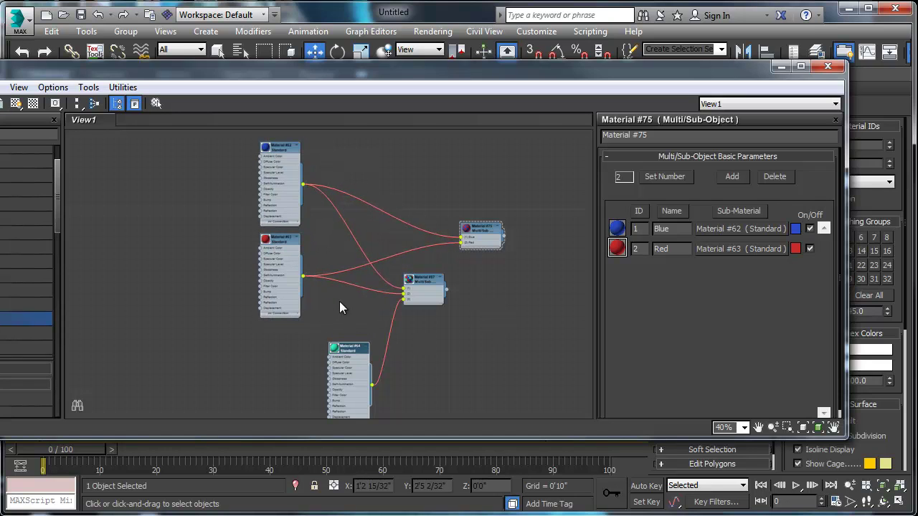
left_click_drag(341, 345, 358, 310)
mouse_move(343, 315)
middle_mouse_down()
mouse_move(353, 305)
mouse_move(356, 324)
middle_mouse_up()
scroll(354, 305, "up", 4)
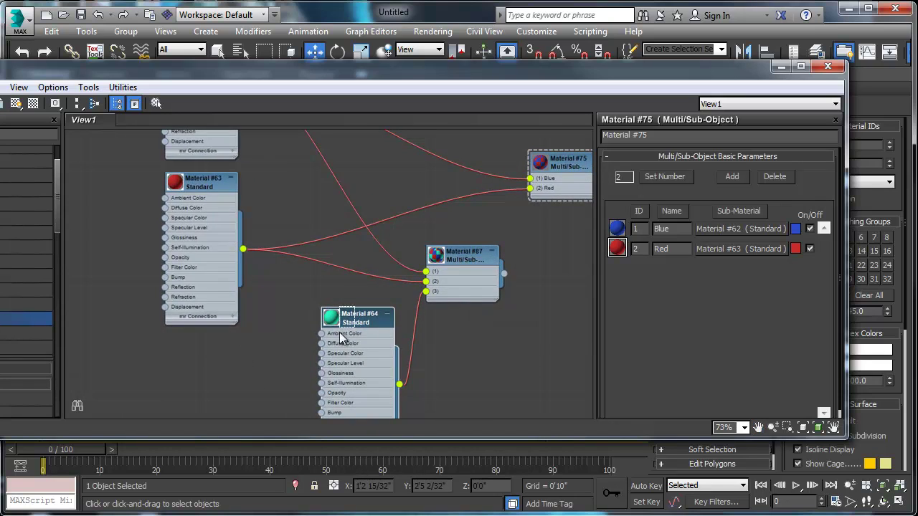
Spread out the Material #75 and Material #87 Multi/Sub-Object nodes and adjust the position of the Material #64 node
left_click_drag(352, 317, 350, 314)
scroll(350, 314, "down", 1)
middle_click_drag(350, 314, 366, 368)
left_click_drag(537, 242, 395, 208)
middle_click_drag(394, 207, 398, 117)
left_click_drag(464, 225, 534, 201)
left_click_drag(370, 291, 388, 282)
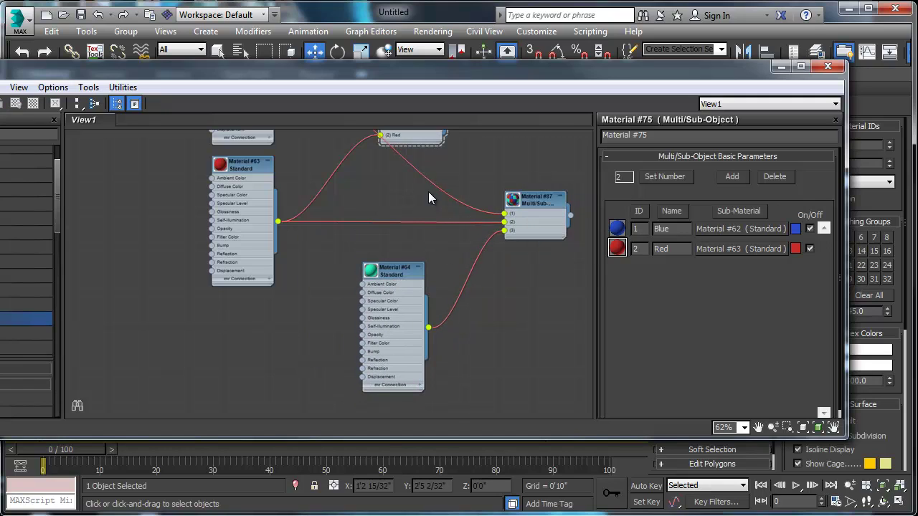
Move the Material #75 node closer to its blue and red source materials
scroll(406, 298, "down", 2)
middle_click_drag(407, 294, 375, 287)
left_click_drag(429, 217, 376, 239)
middle_click_drag(397, 308, 348, 330)
scroll(396, 307, "up", 2)
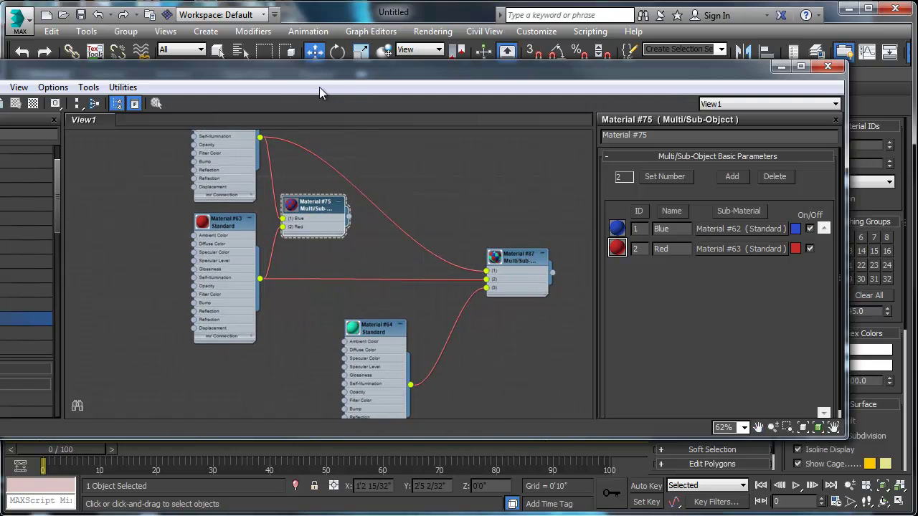
Examine how the blue, red and green standard materials feed the slots of Material #87 compared with Material #75
left_click_drag(298, 74, 363, 62)
middle_click_drag(490, 288, 453, 269)
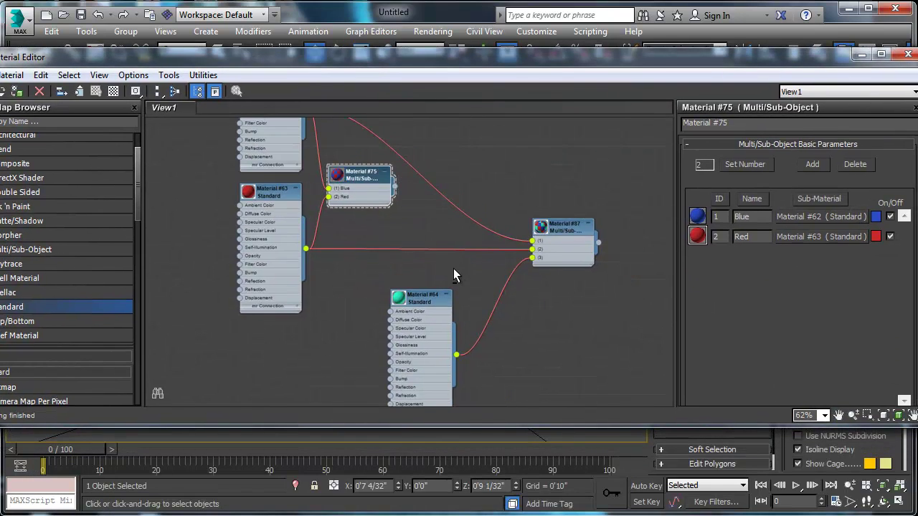
scroll(405, 237, "up", 1)
middle_click_drag(405, 236, 428, 275)
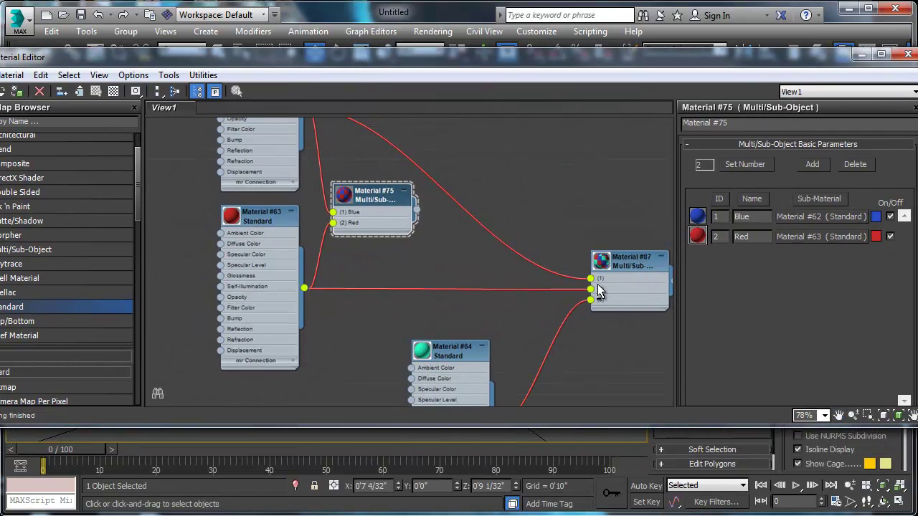
middle_click_drag(406, 340, 433, 277)
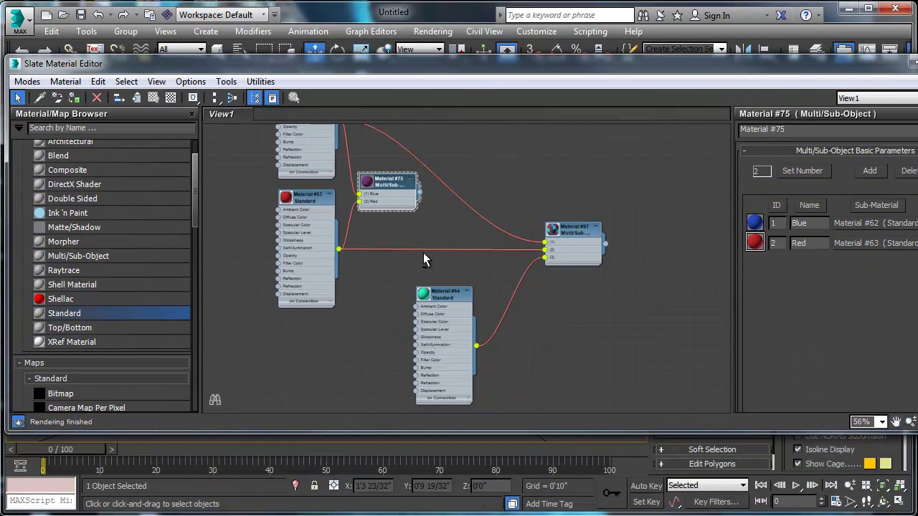
scroll(423, 260, "down", 4)
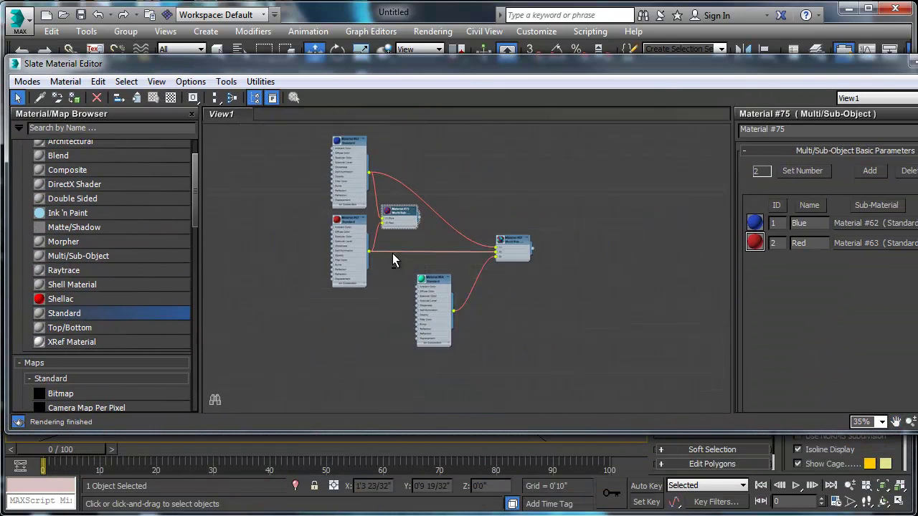
scroll(444, 307, "up", 4)
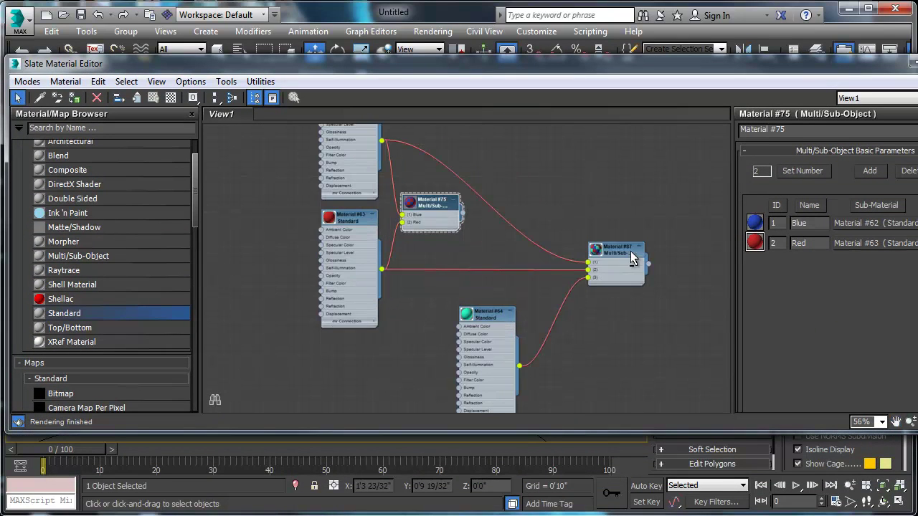
Reposition the Material #87 and Material #75 nodes and inspect the Blue and Red inputs of Material #75
left_click_drag(631, 252, 603, 227)
left_click(424, 204)
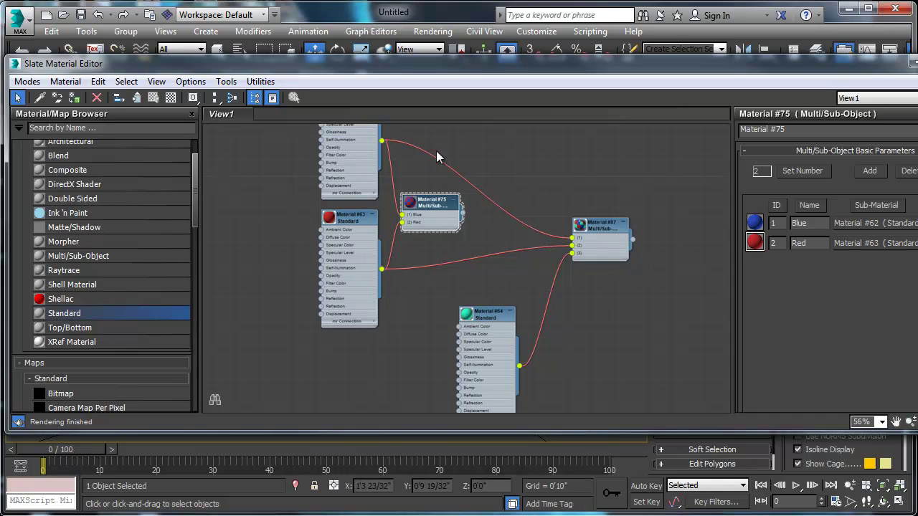
left_click_drag(434, 208, 459, 199)
middle_click_drag(430, 201, 544, 276)
scroll(543, 276, "up", 5)
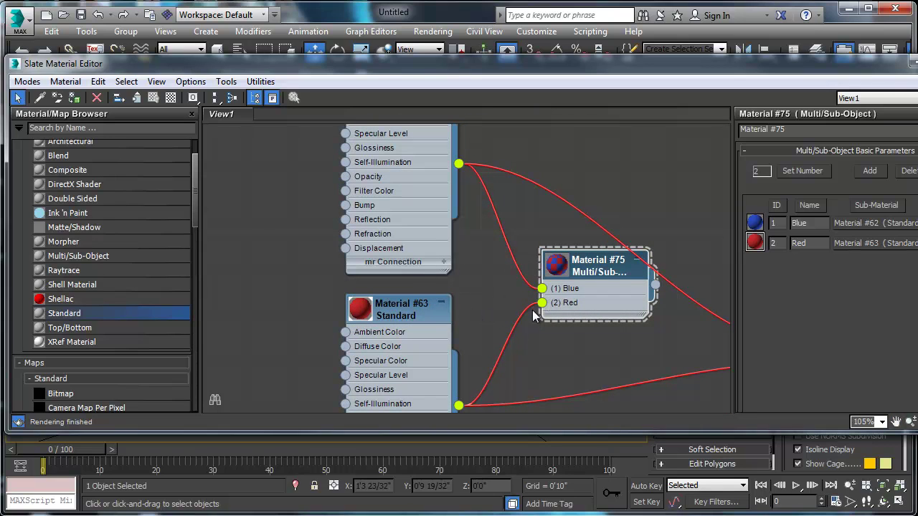
scroll(533, 316, "down", 5)
middle_click_drag(503, 333, 445, 271)
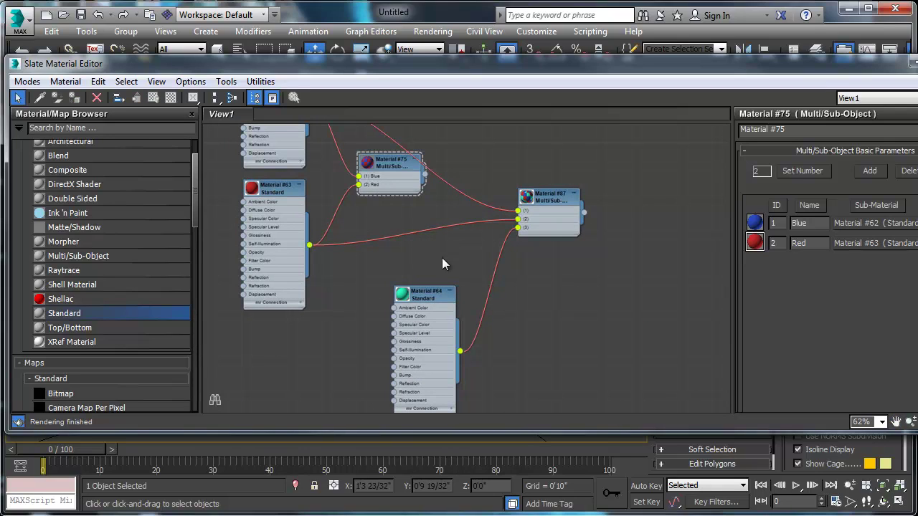
Undo the direct assignment of Material #64 to the side polygon and return to the box in the viewport
key("ctrl+z")
key("ctrl+z")
key("ctrl+z")
key("ctrl+z")
key("ctrl+z")
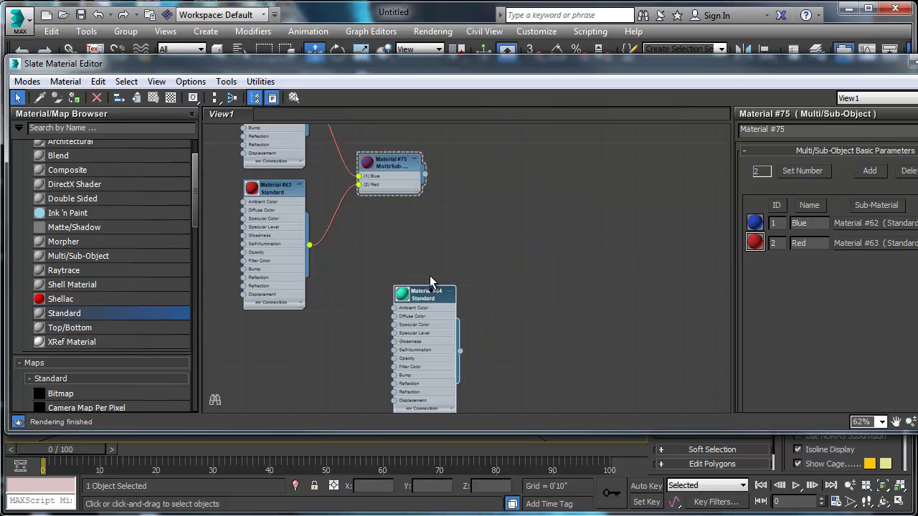
double_click(362, 66)
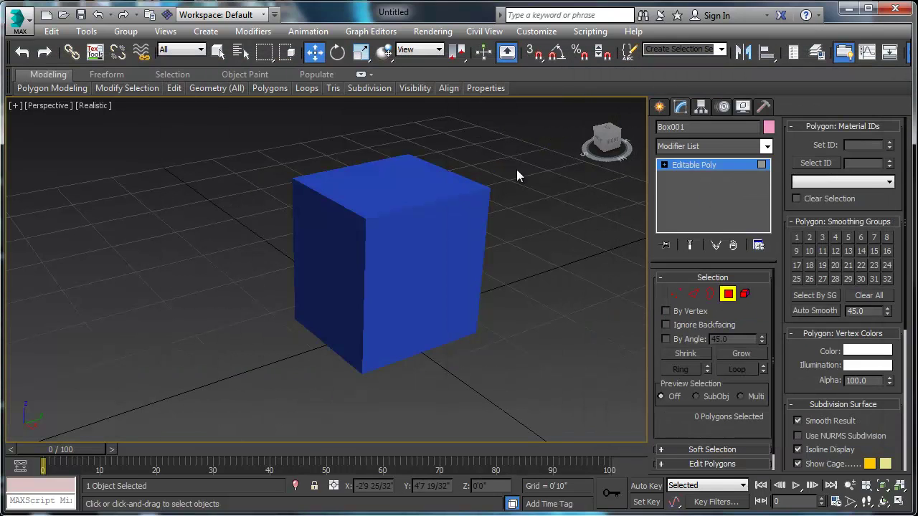
Select the blue side polygon and check which named sub-materials are available for the box
left_click(399, 260)
middle_click_drag(400, 260, 272, 268, "alt")
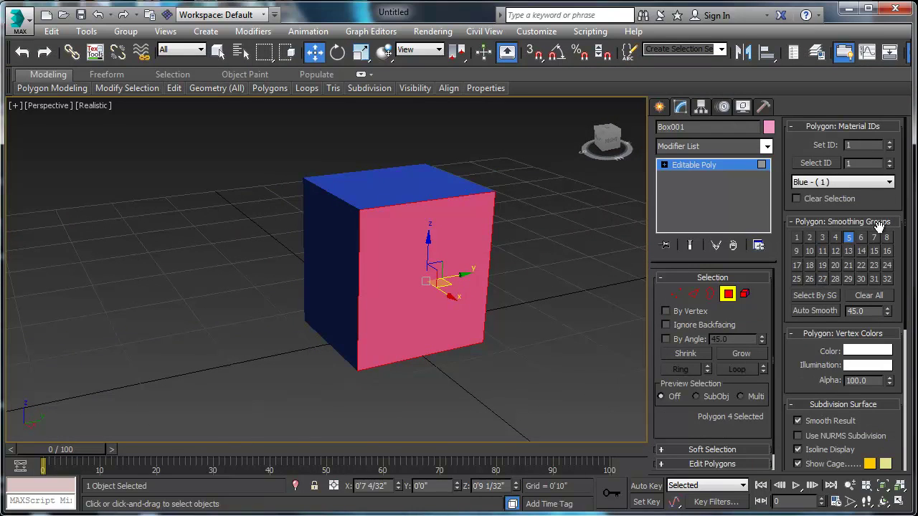
left_click(824, 182)
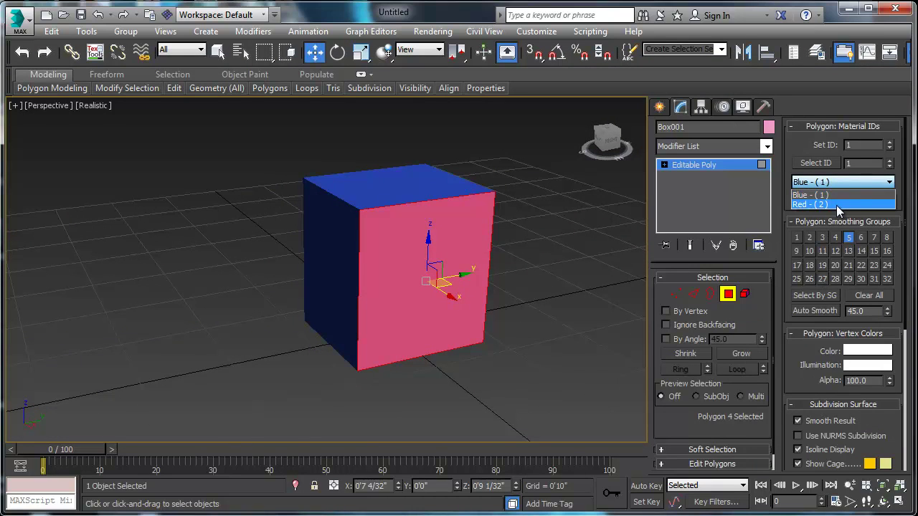
left_click(902, 192)
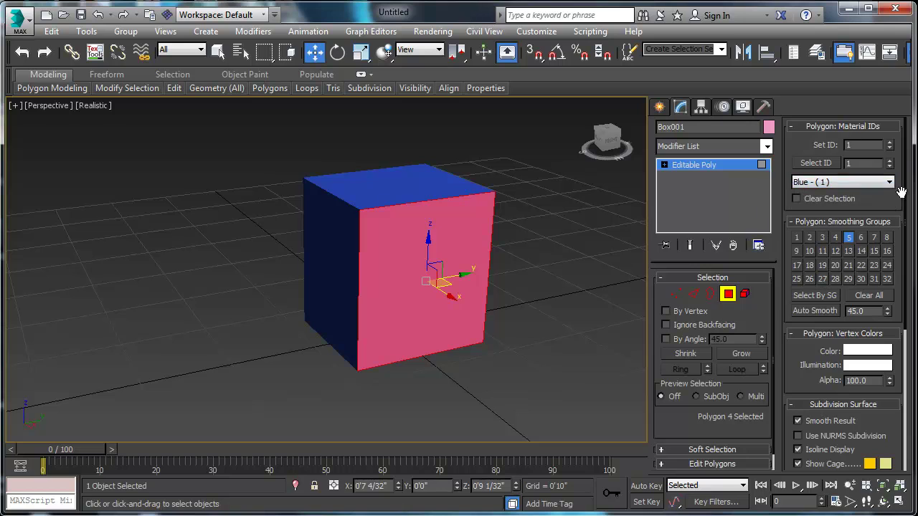
Add a third sub-material slot to the Multi/Sub-Object Material #75
key("m")
left_click_drag(433, 116, 403, 99)
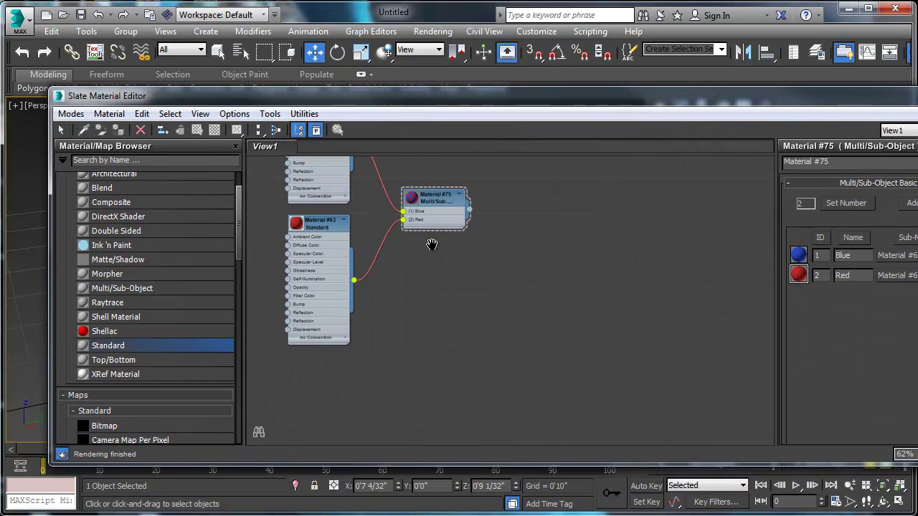
middle_click_drag(432, 244, 461, 301)
scroll(454, 265, "up", 3)
left_click(457, 242)
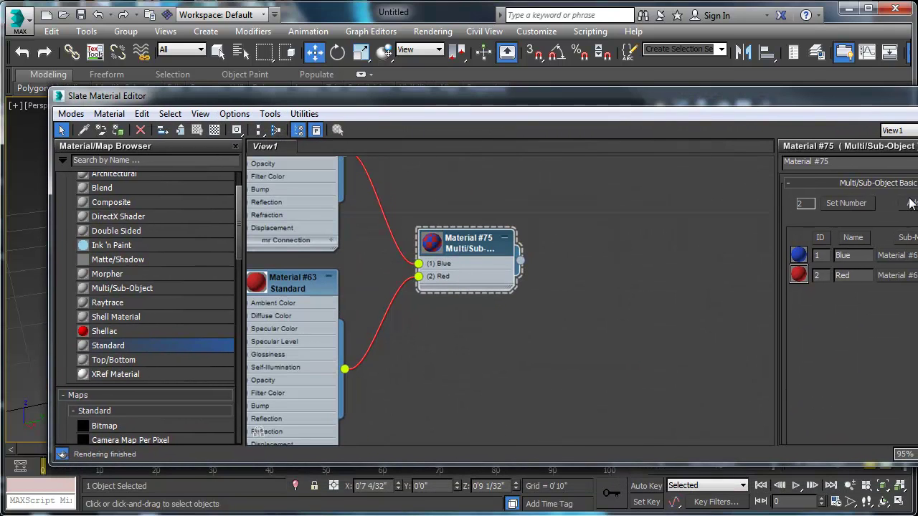
left_click_drag(917, 209, 784, 209)
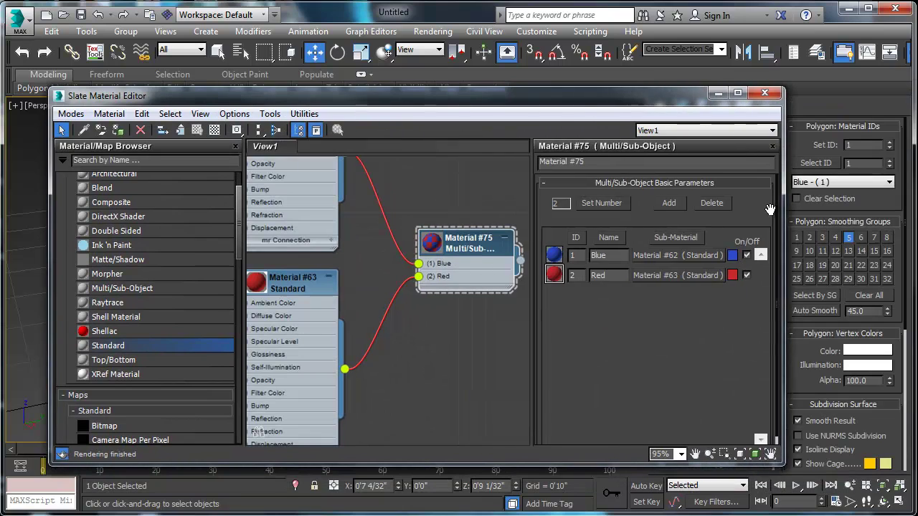
left_click(668, 203)
Arrange the nodes feeding Material #75 in a column, with the new gray Standard material below the red one
scroll(409, 282, "down", 2)
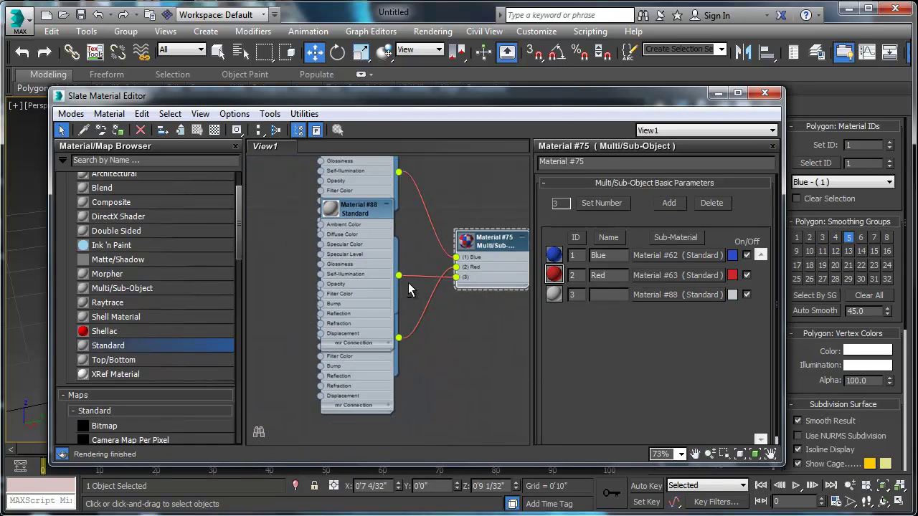
scroll(408, 283, "down", 3)
left_click_drag(368, 233, 370, 374)
left_click(362, 272)
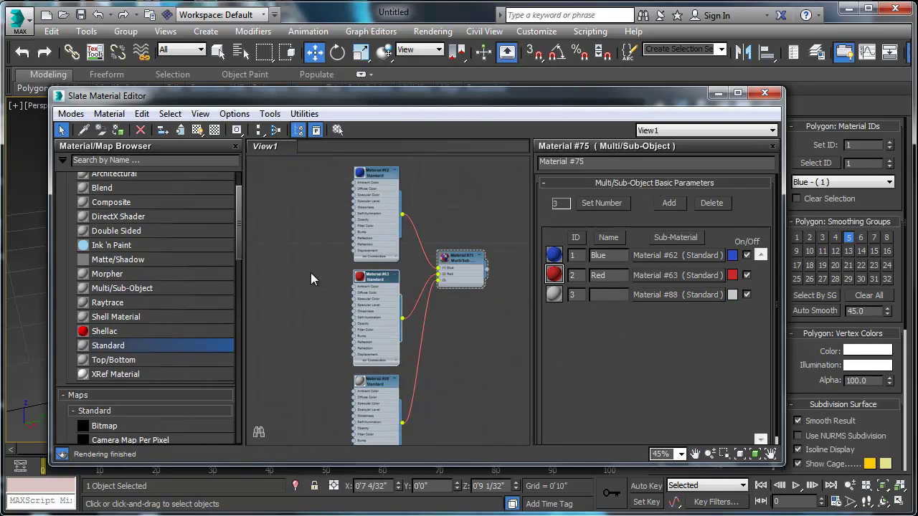
Set the diffuse color of the new third Standard material to turquoise, with red 0, green 255 and blue 150
double_click(376, 390)
left_click(613, 271)
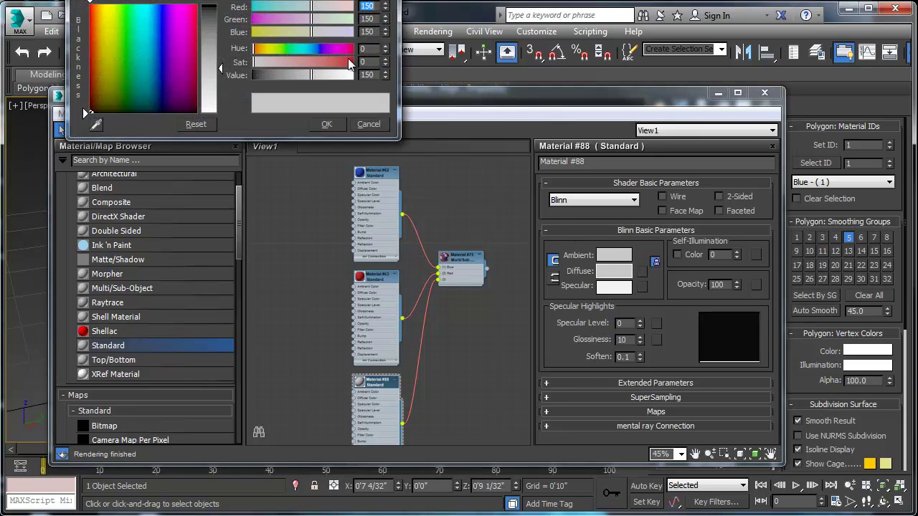
left_click_drag(319, 6, 251, 6)
left_click_drag(328, 20, 355, 20)
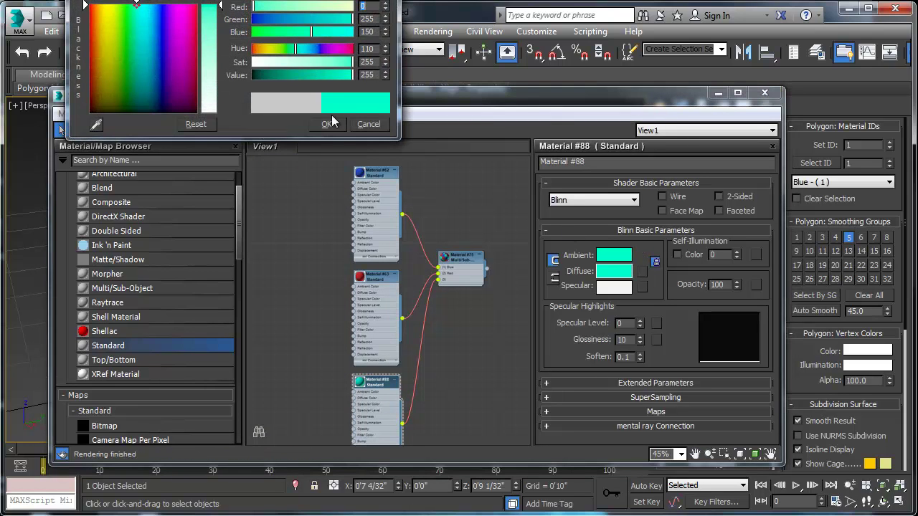
left_click(328, 124)
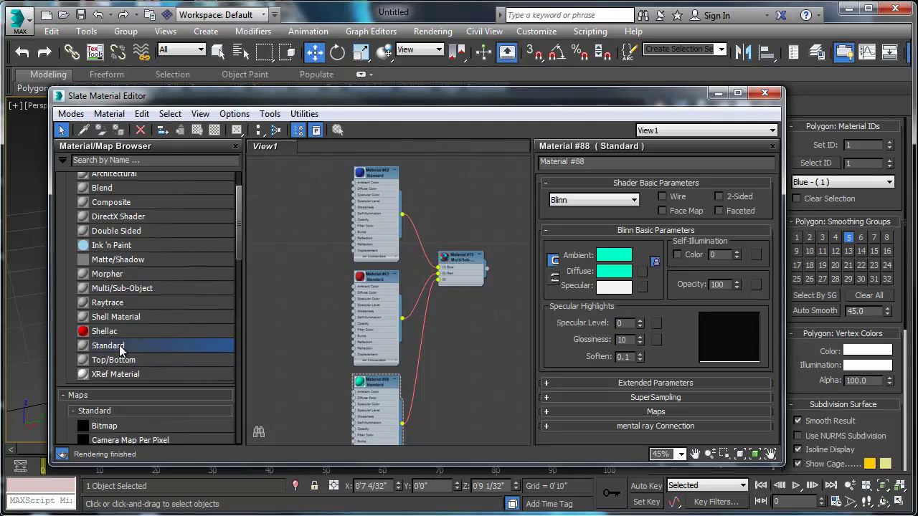
left_click_drag(100, 334, 314, 296)
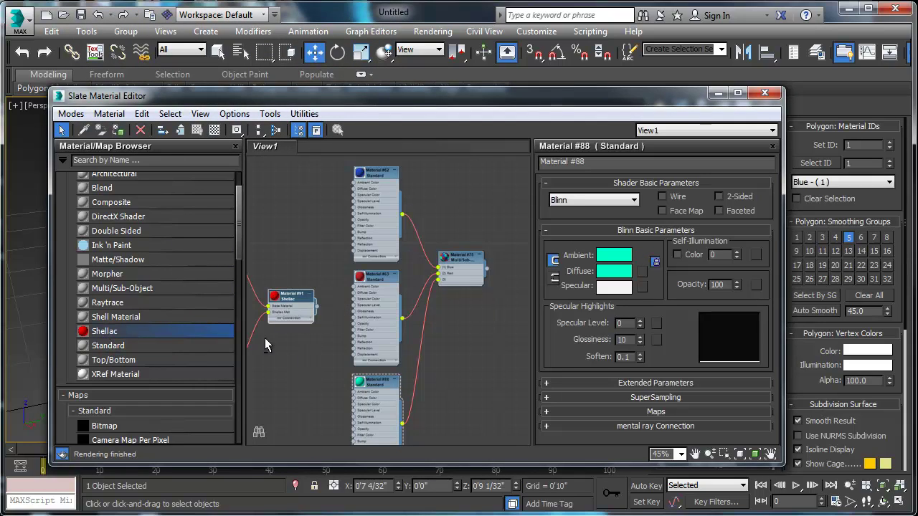
middle_click_drag(265, 345, 383, 342)
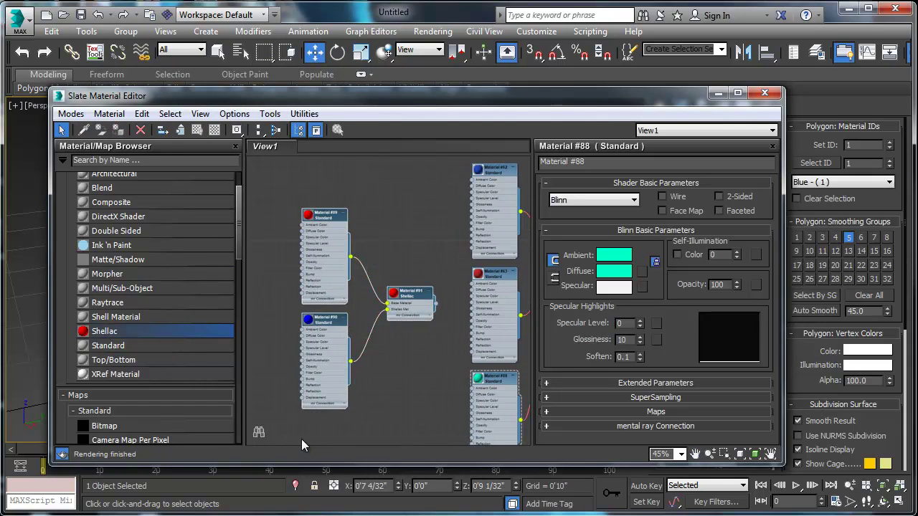
key("Delete")
Add a Raytrace material, wire it into slot 3 of Material #75, and delete the turquoise Standard material it replaces
left_click_drag(97, 301, 385, 319)
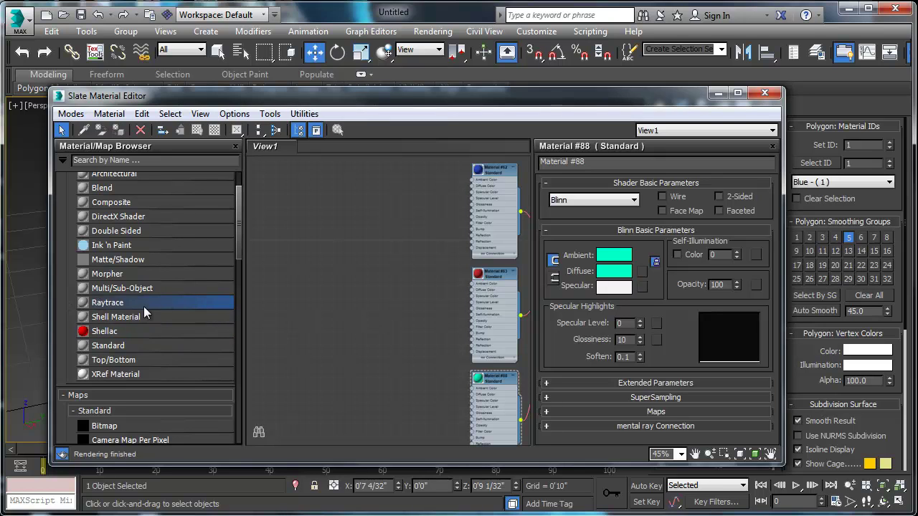
middle_click_drag(413, 383, 317, 350)
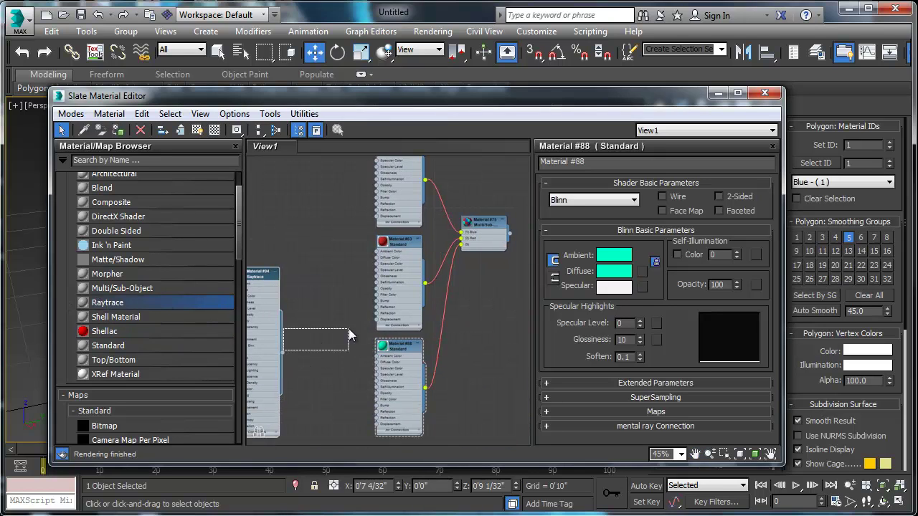
left_click_drag(348, 328, 462, 249)
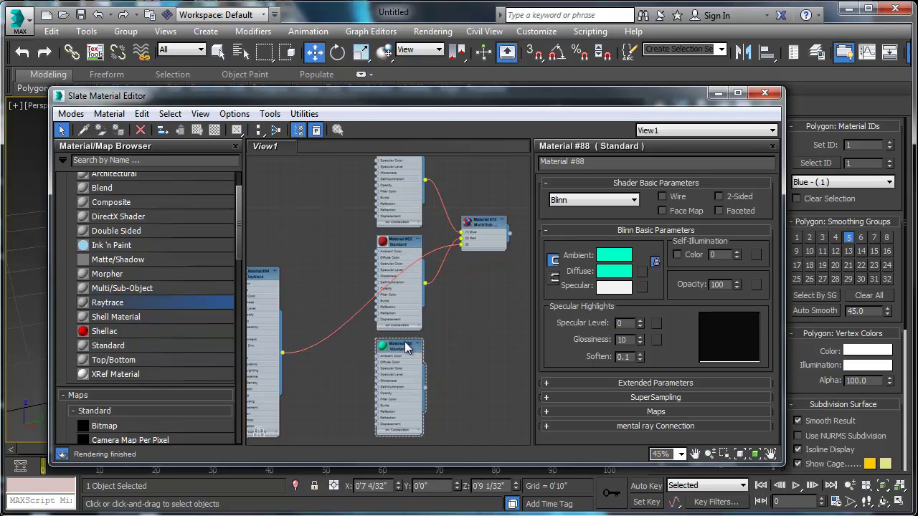
key("Delete")
left_click_drag(267, 290, 410, 362)
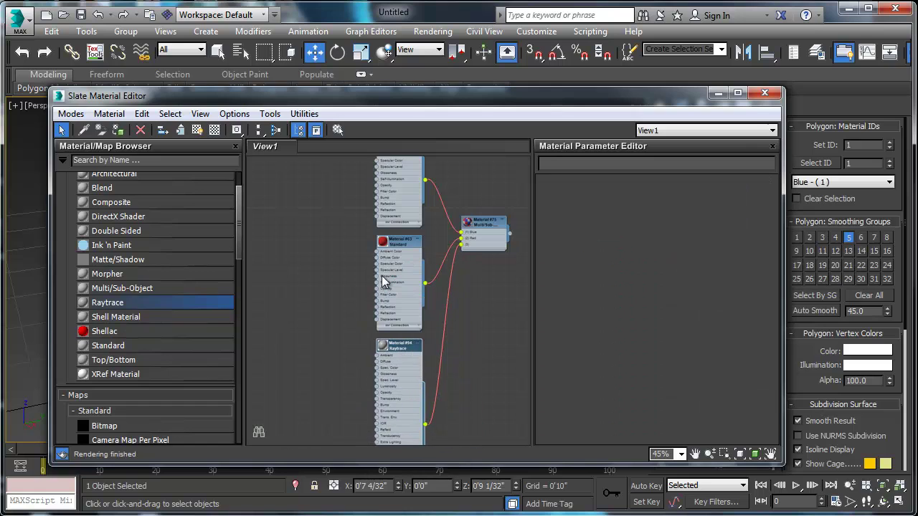
Close the material editor and examine the box from several sides to see how its polygons are colored
left_click(764, 92)
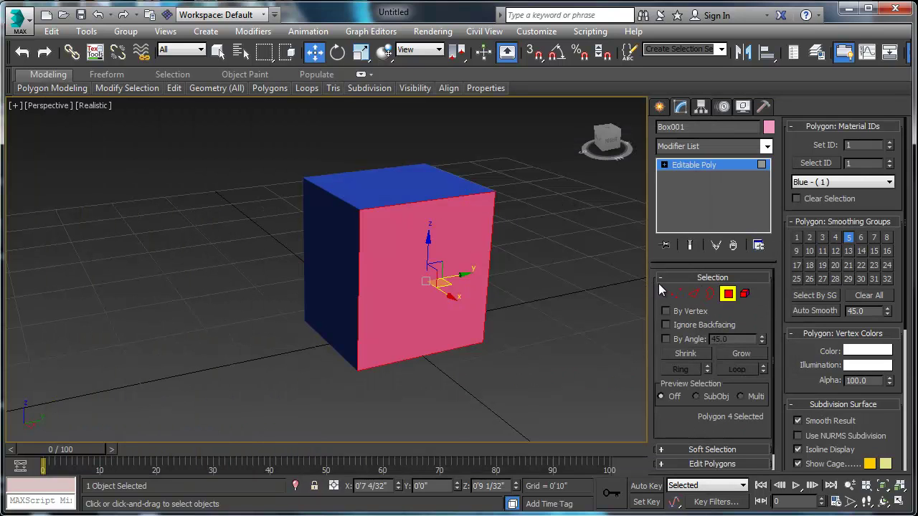
left_click(618, 279)
left_click(387, 216)
key("m")
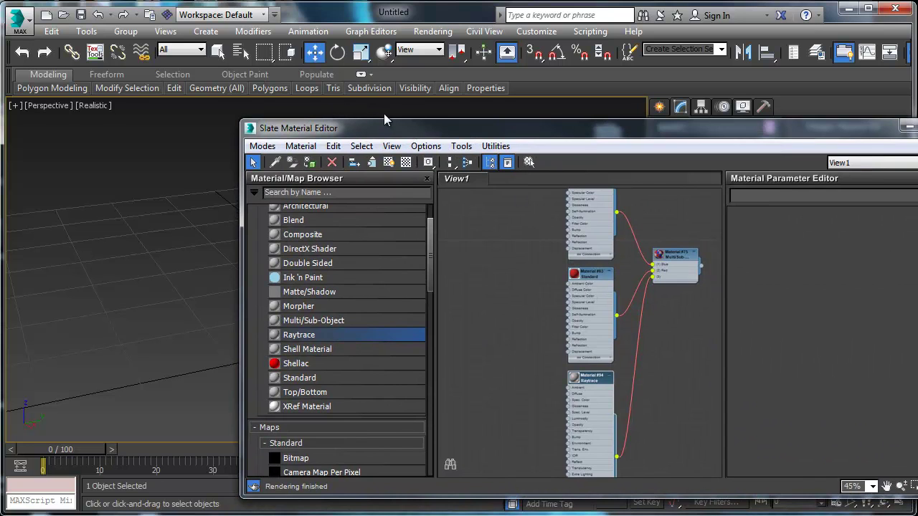
key("m")
middle_click_drag(491, 236, 364, 260, "alt")
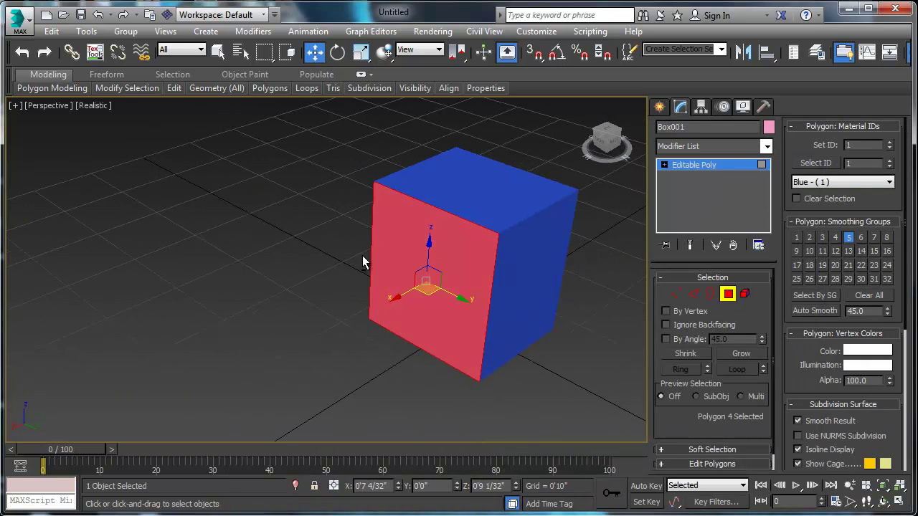
middle_click_drag(519, 262, 390, 260, "alt")
middle_click_drag(524, 267, 402, 262, "alt")
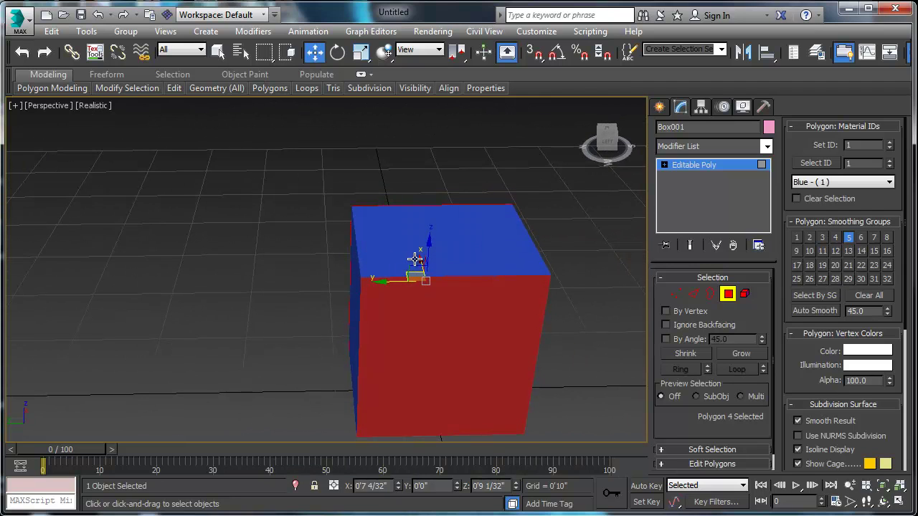
middle_click_drag(497, 317, 402, 319, "alt")
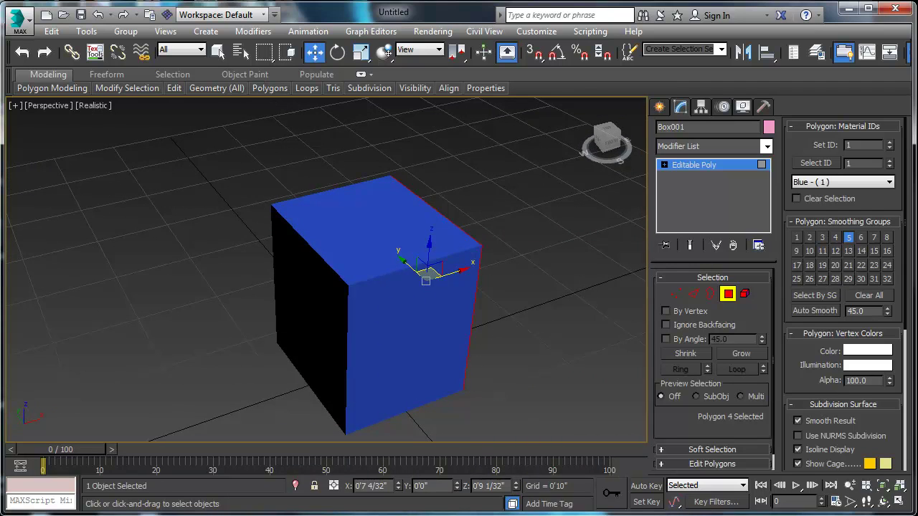
Inspect the Blue, Red and unnamed third inputs of Material #75 in the Slate Material Editor
key("m")
left_click_drag(359, 65, 256, 64)
left_click_drag(316, 204, 310, 228)
left_click_drag(311, 74, 274, 58)
scroll(272, 212, "up", 3)
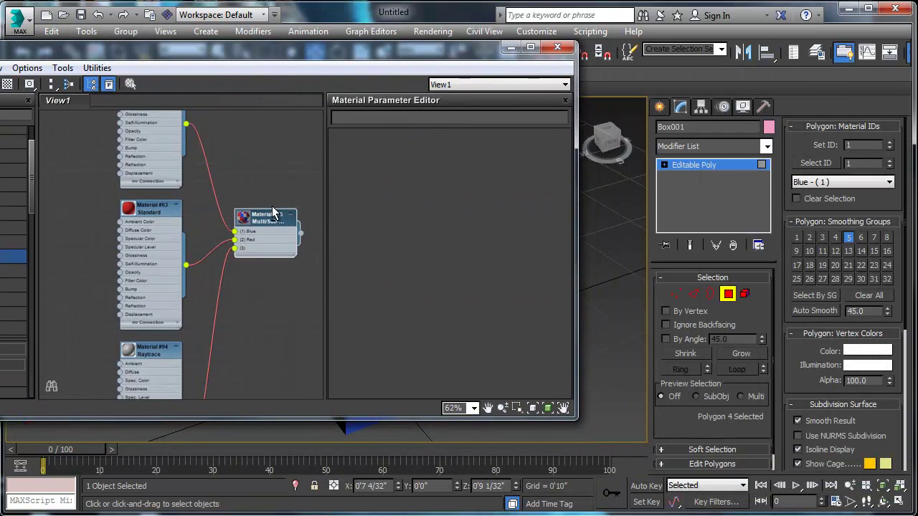
middle_click_drag(272, 213, 229, 200)
left_click_drag(229, 199, 237, 170)
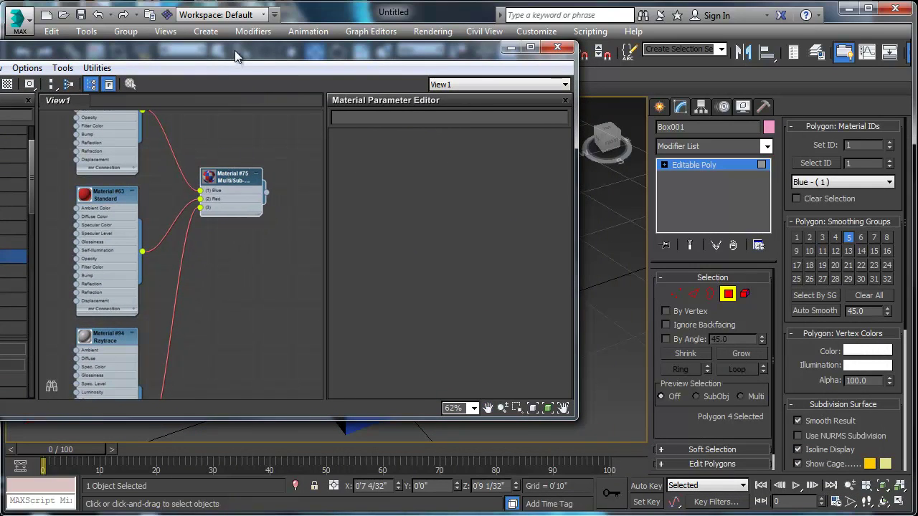
key("m")
Select the box's top polygon, assign it material ID 3, and deselect it
left_click(849, 224)
left_click(512, 241)
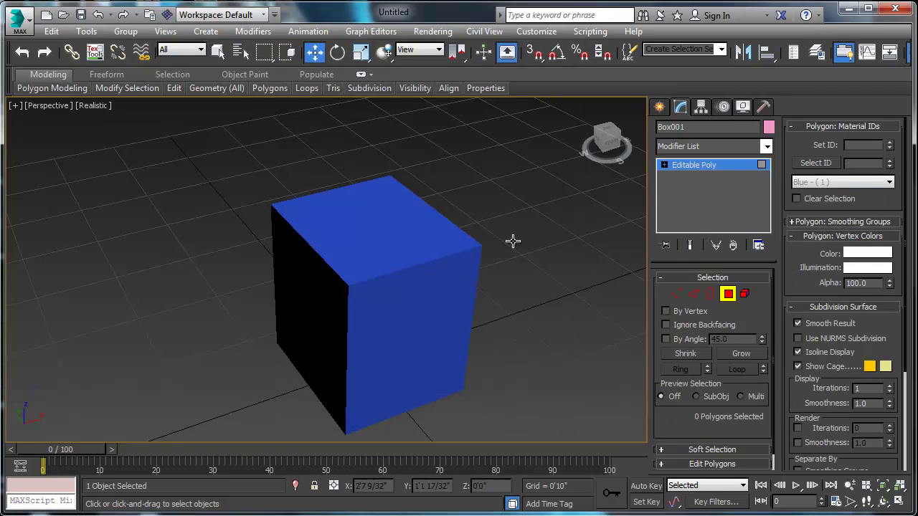
left_click(421, 253)
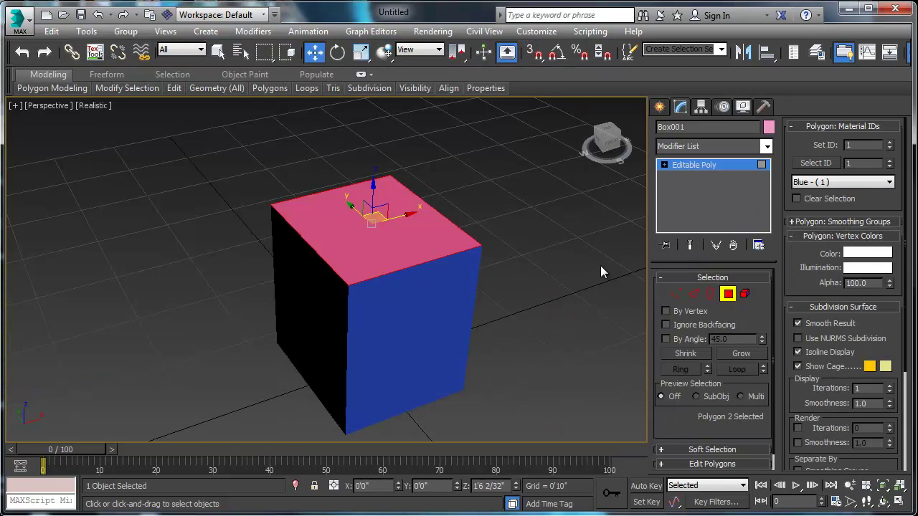
left_click(892, 146)
left_click(528, 237)
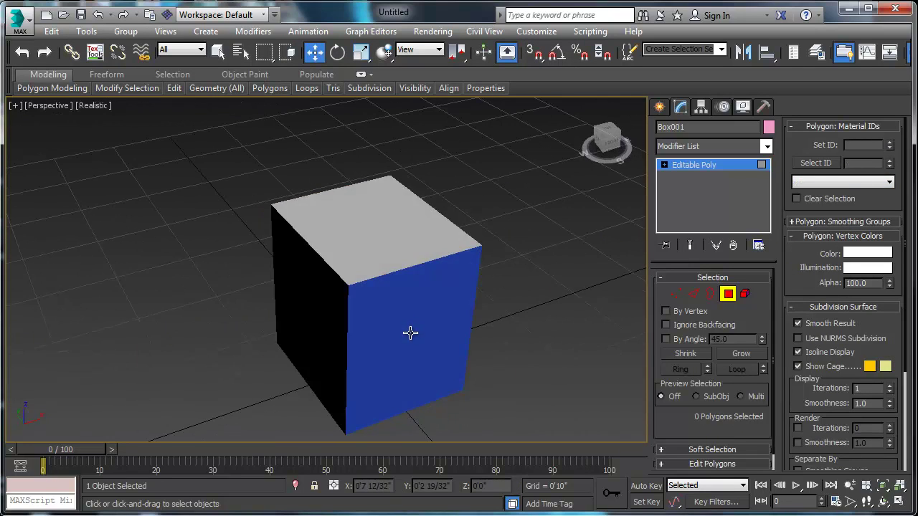
Select the box's bottom polygon and assign it material ID 4
left_click(388, 223)
middle_click_drag(388, 223, 297, 195, "alt")
left_click(402, 332)
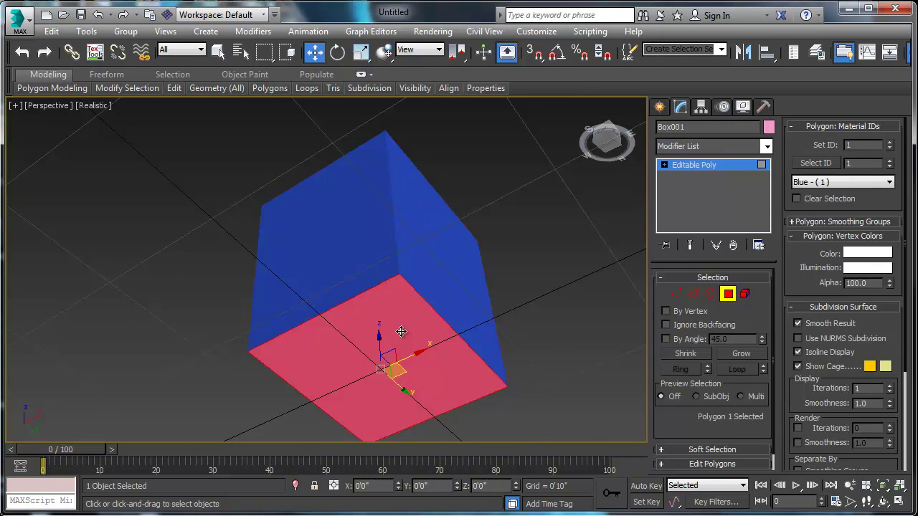
left_click(890, 143)
left_click(890, 143)
left_click(890, 142)
Assign material ID 5 to the blue side polygon next to the bottom and deselect it
left_click(390, 246)
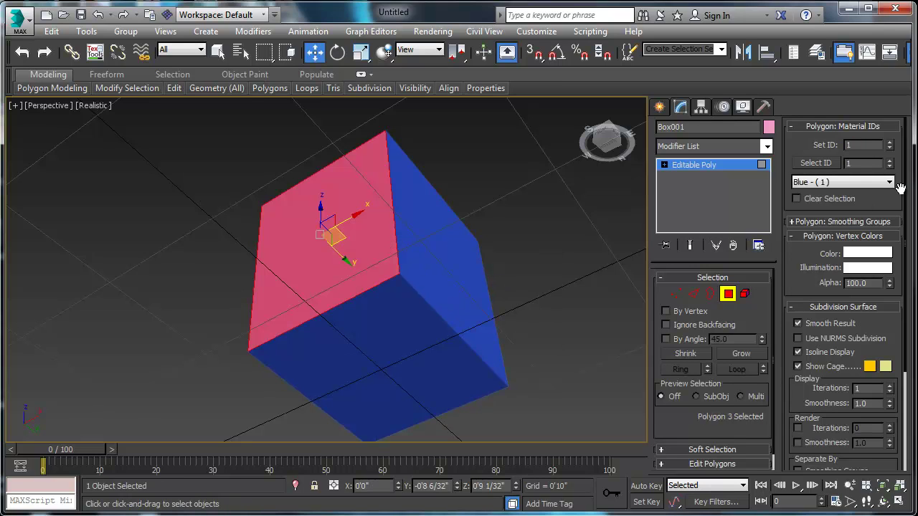
left_click(891, 142)
left_click(891, 143)
left_click(891, 142)
left_click(891, 142)
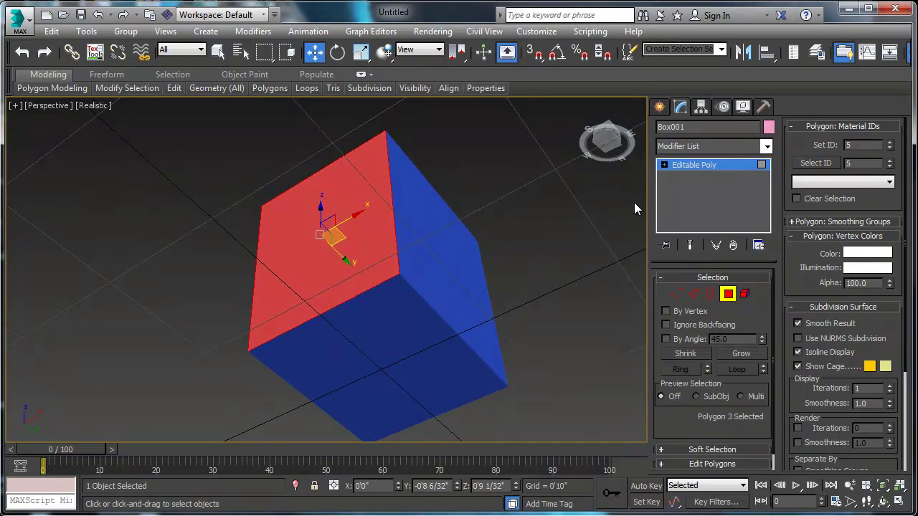
left_click(558, 224)
middle_click_drag(380, 306, 412, 379, "alt")
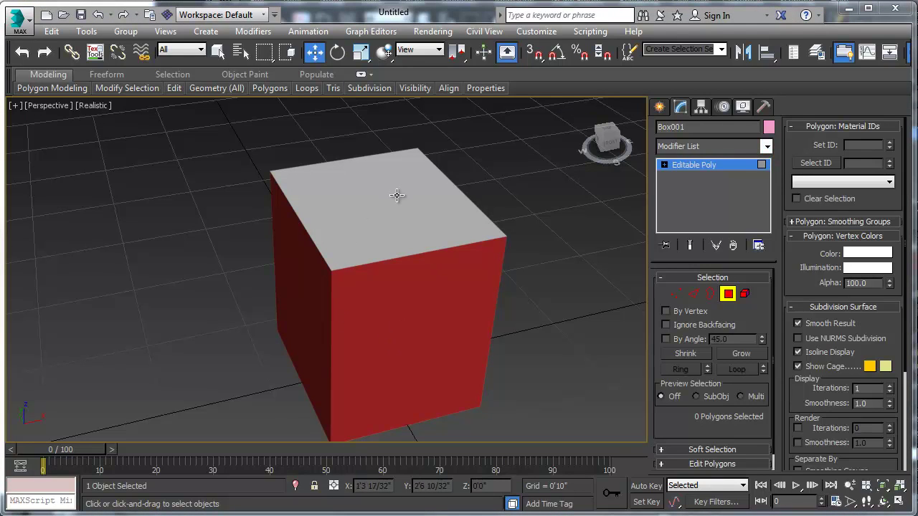
Leave polygon editing, add an Unwrap UVW modifier to the box, and open its UV editor
left_click(728, 293)
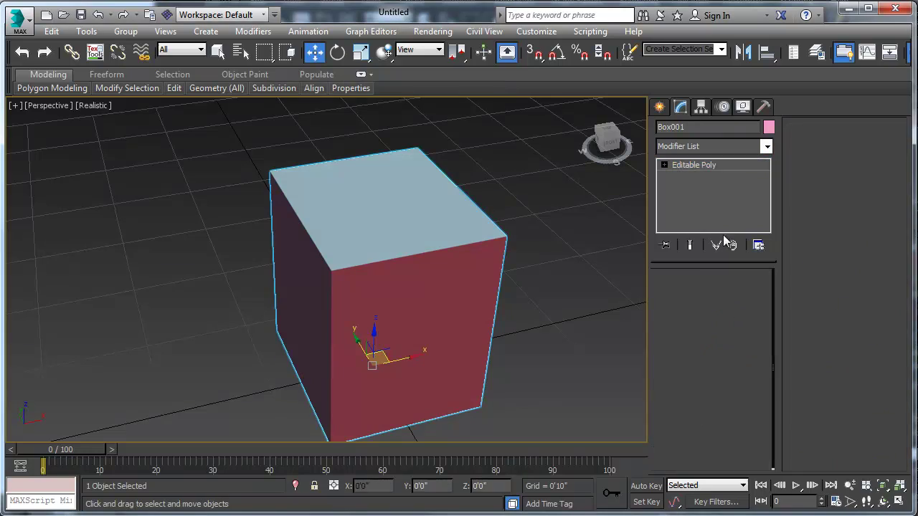
left_click(767, 146)
left_click_drag(770, 226, 788, 509)
left_click(690, 504)
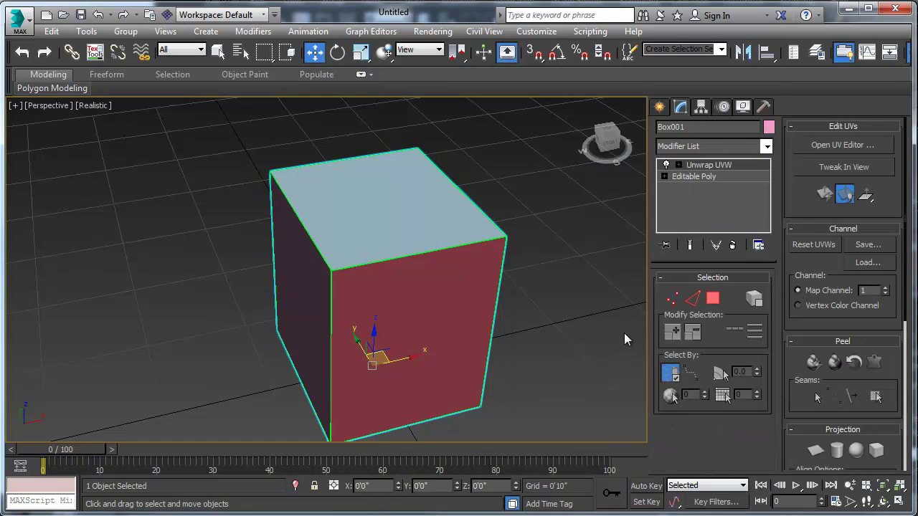
left_click(839, 145)
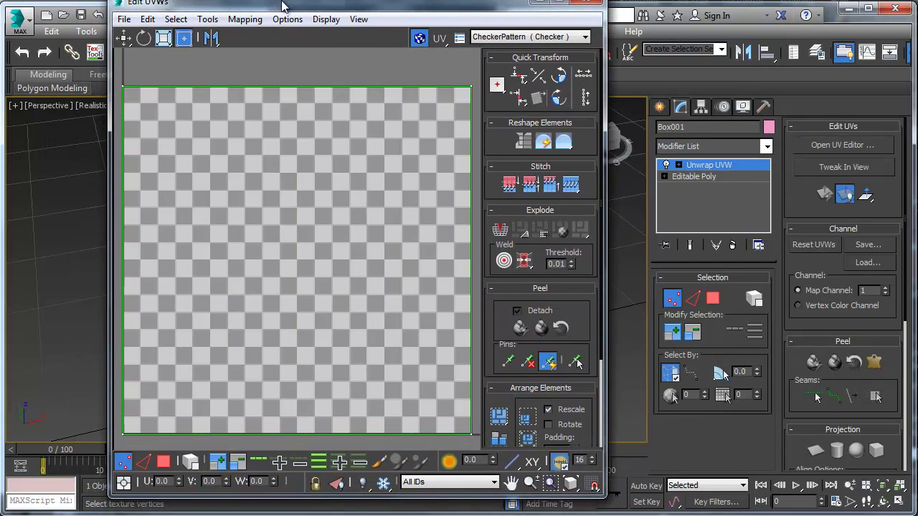
left_click_drag(282, 6, 282, 0)
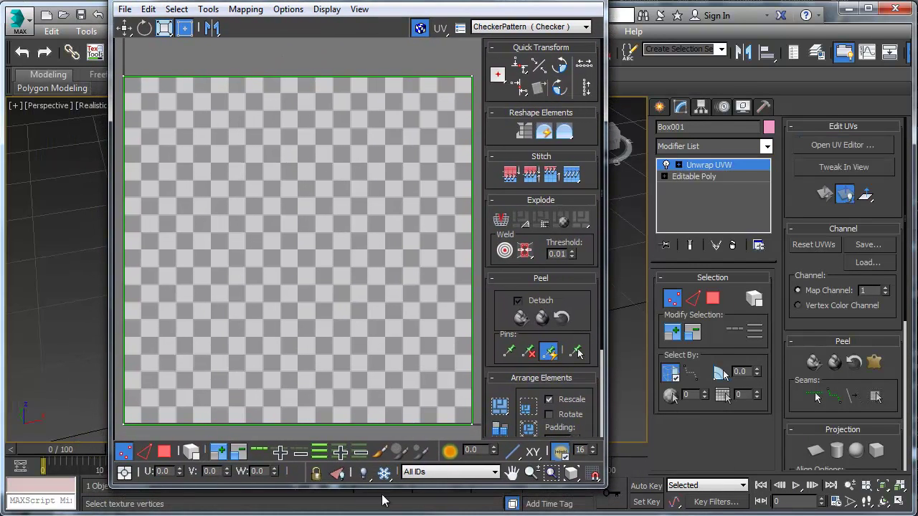
Filter the UVs to the material ID 1:Material #62 and select its faces in polygon mode
left_click(452, 472)
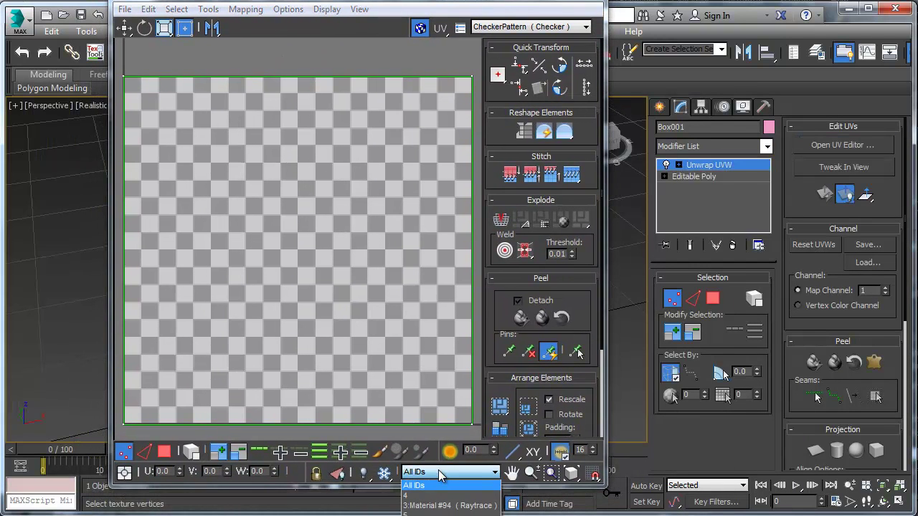
left_click(466, 515)
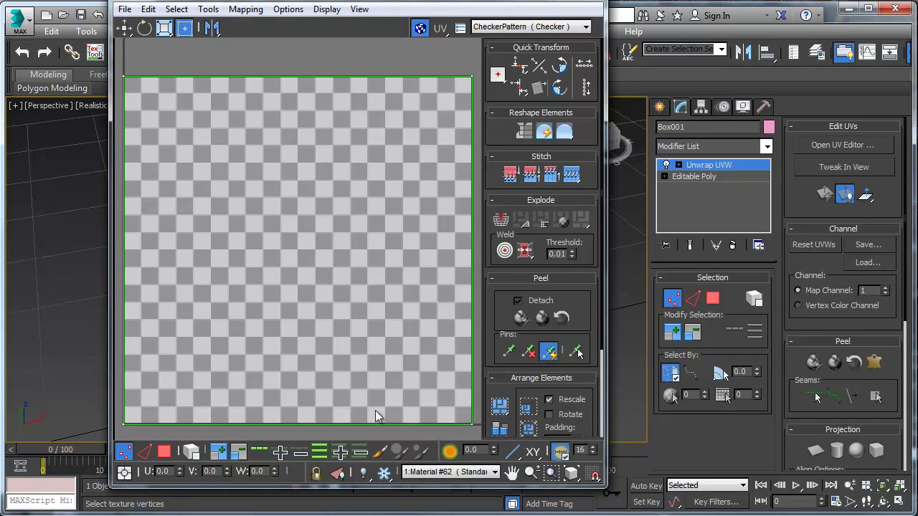
scroll(301, 276, "down", 5)
left_click(165, 451)
left_click(281, 297)
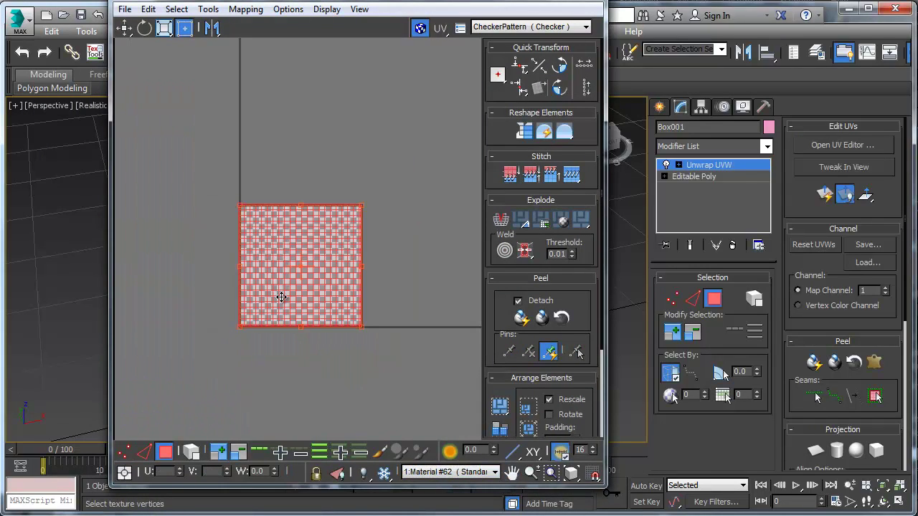
Move the material ID 1 faces above the checker tile, and filter to 2:Material #63 to move its faces below the tile
left_click_drag(281, 296, 345, 112)
left_click(426, 473)
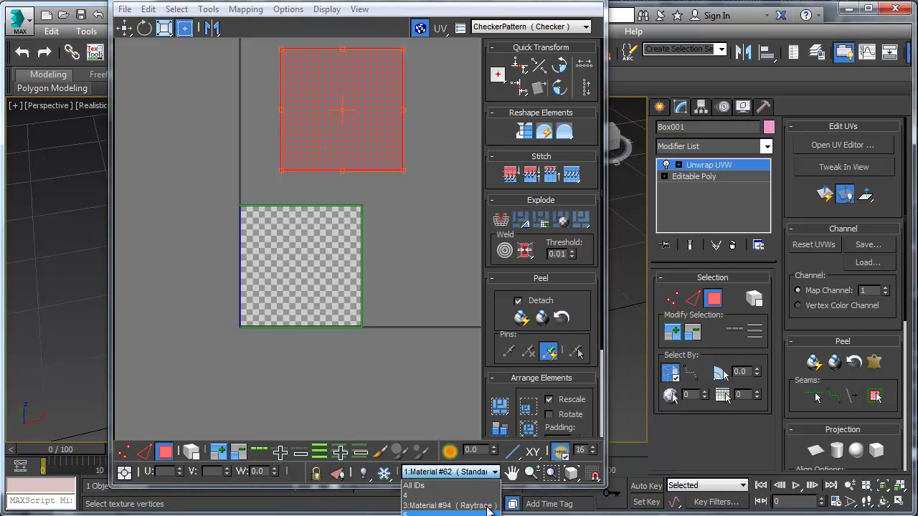
left_click(445, 495)
left_click(355, 276)
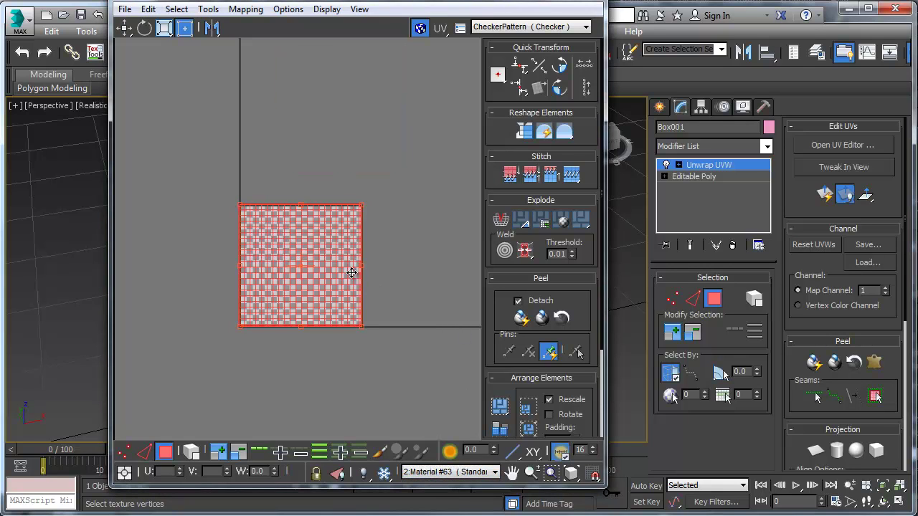
left_click_drag(254, 266, 313, 406)
scroll(318, 266, "down", 2)
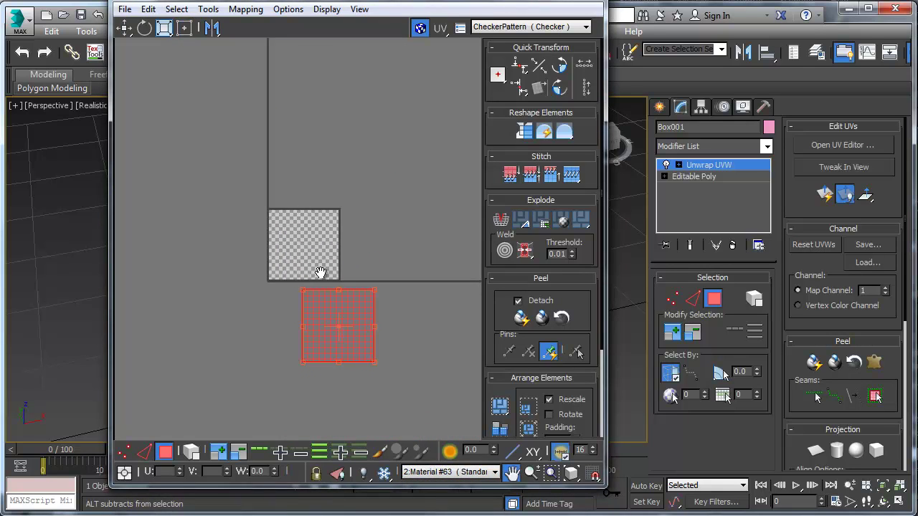
Reset the material ID filter to All IDs to display every UV face of the box
left_click(462, 474)
left_click(414, 485)
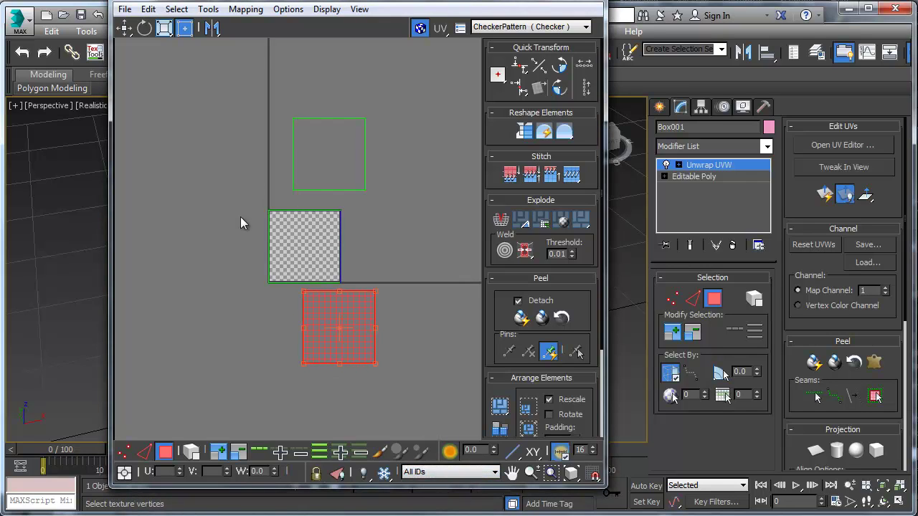
left_click(423, 472)
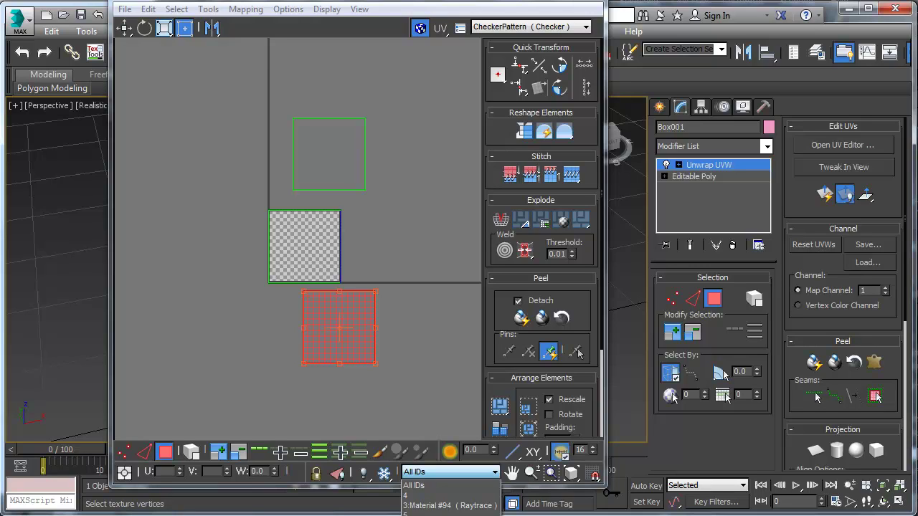
left_click(400, 219)
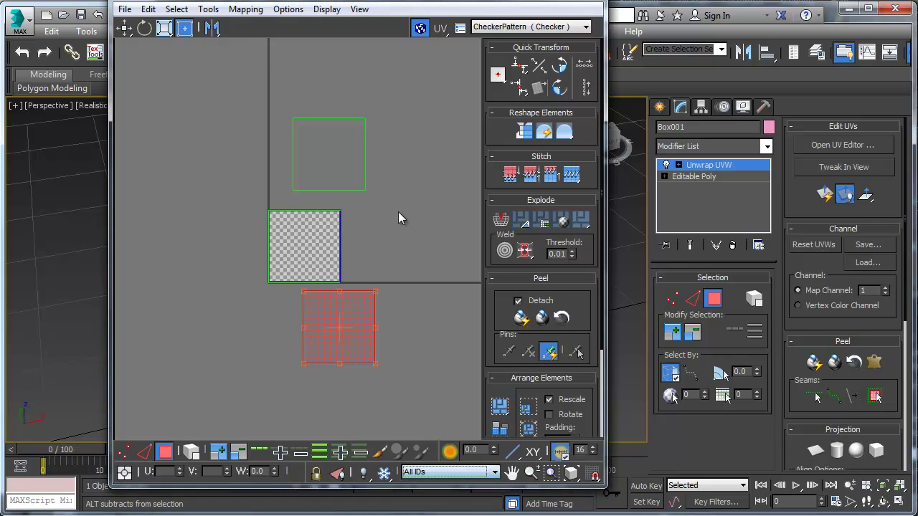
Examine how the separated UV faces lie around the checker tile with all material IDs shown
middle_click_drag(273, 290, 300, 301)
scroll(300, 301, "up", 5)
middle_click_drag(332, 160, 210, 209)
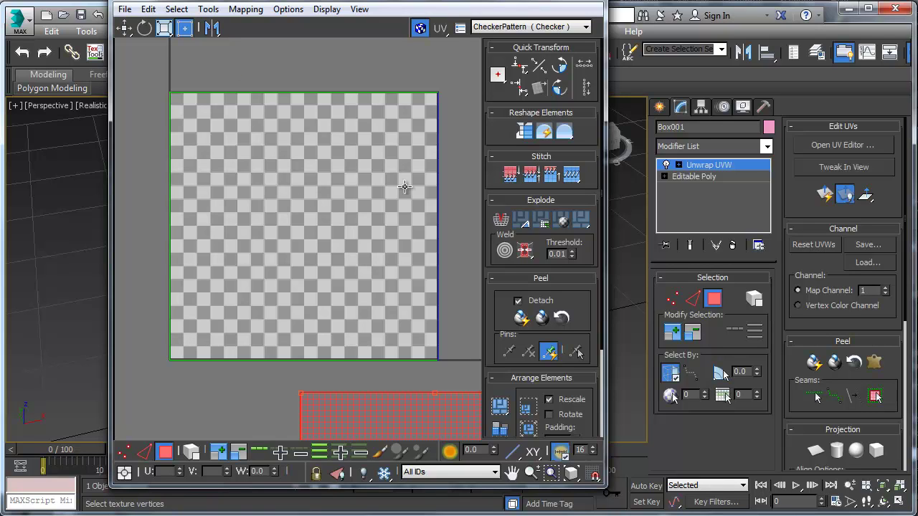
scroll(344, 278, "down", 3)
scroll(289, 301, "down", 3)
scroll(291, 310, "up", 4)
scroll(281, 307, "down", 1)
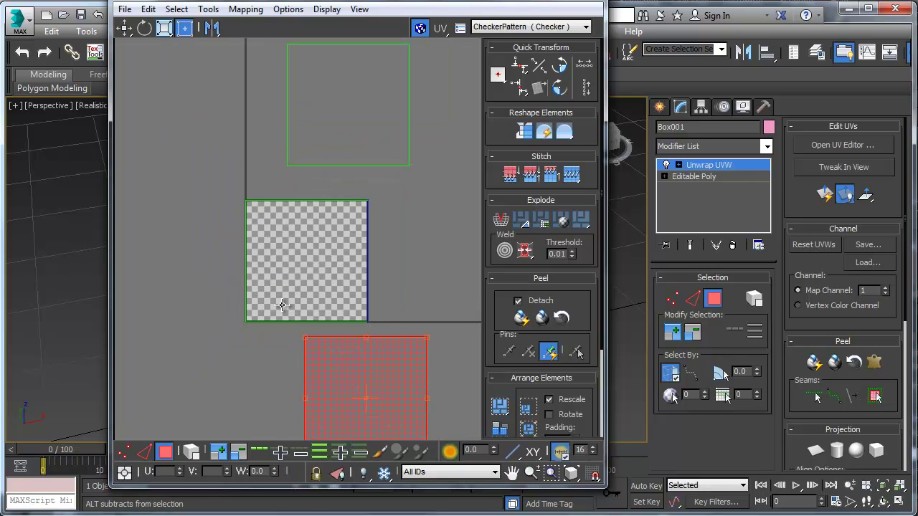
scroll(337, 345, "down", 3)
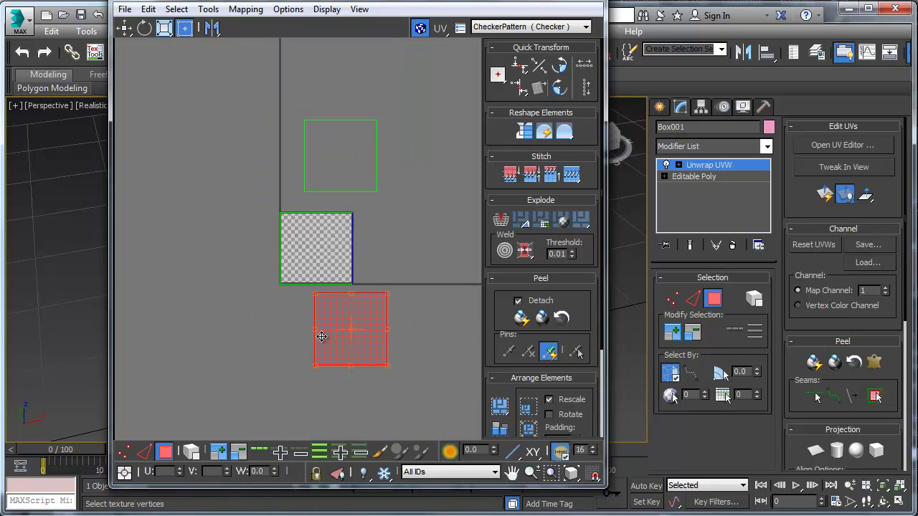
Reposition the selected material ID 2 faces so they sit clear below the checker tile
left_click_drag(322, 327, 297, 426)
scroll(304, 307, "up", 4)
scroll(366, 205, "down", 4)
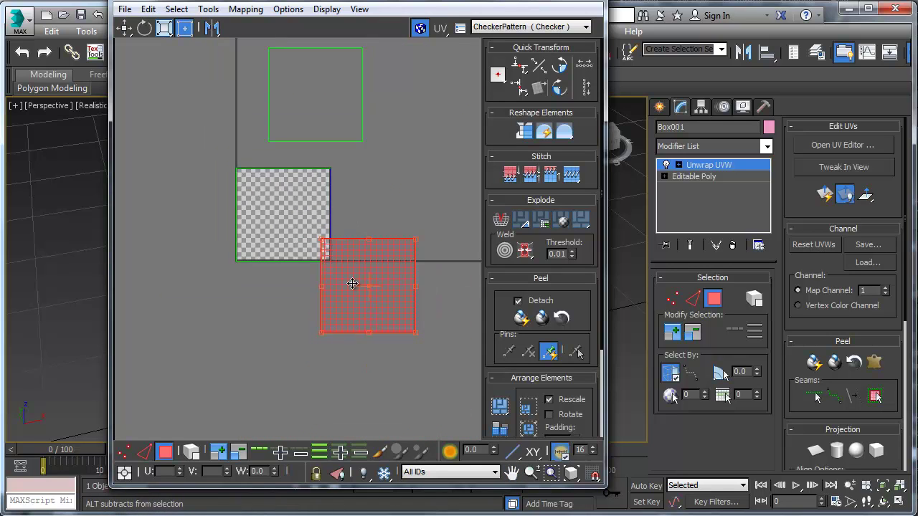
left_click_drag(355, 285, 314, 343)
Select the face on the checker tile, shift it one tile width to the right in relative mode, and move it back onto the tile
left_click(289, 201)
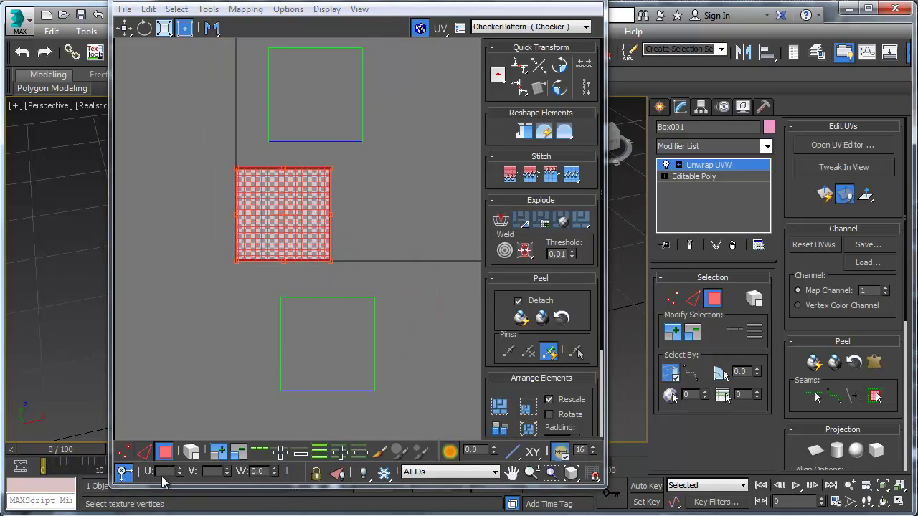
key("Return")
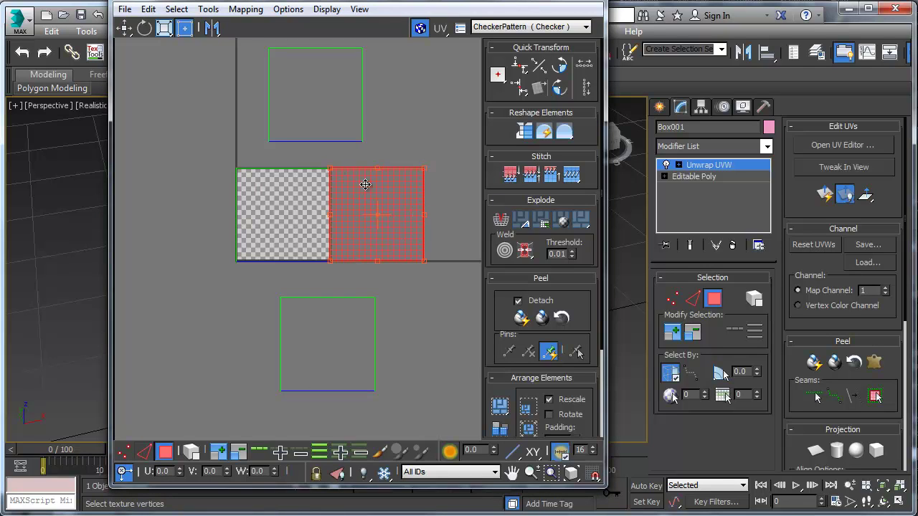
left_click_drag(397, 180, 302, 203)
Filter the UVs to 3:Material #94 (Raytrace) and open the material ID choices again
left_click(434, 472)
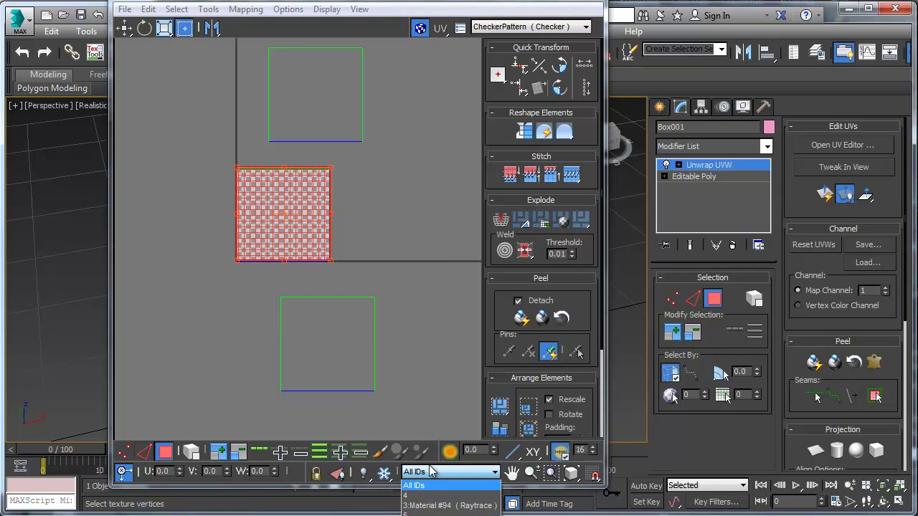
left_click(448, 506)
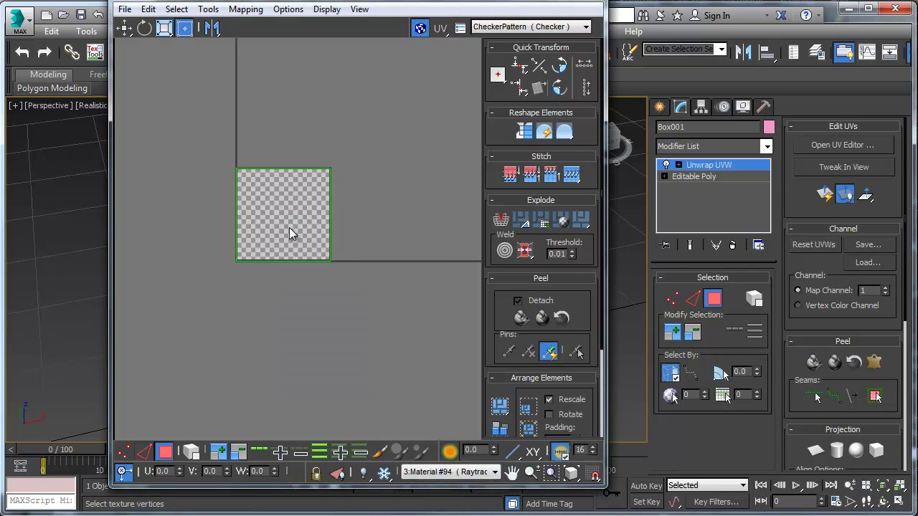
left_click(437, 472)
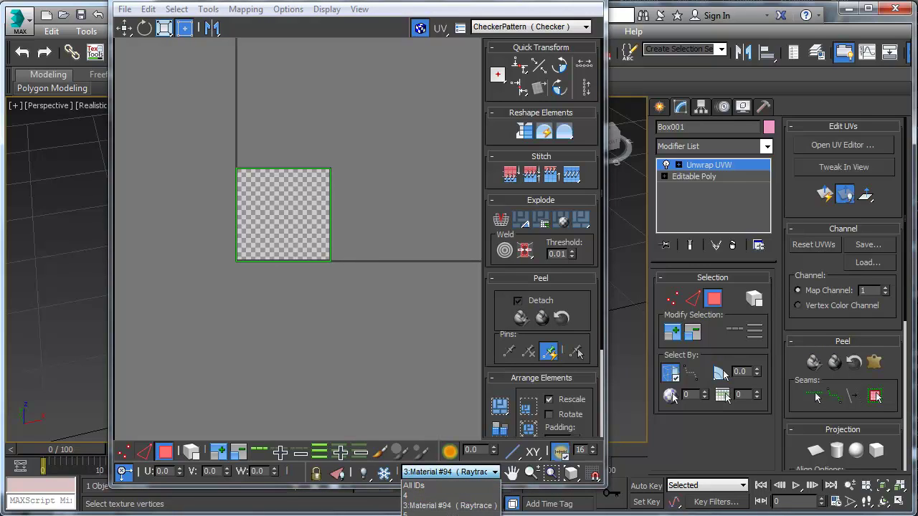